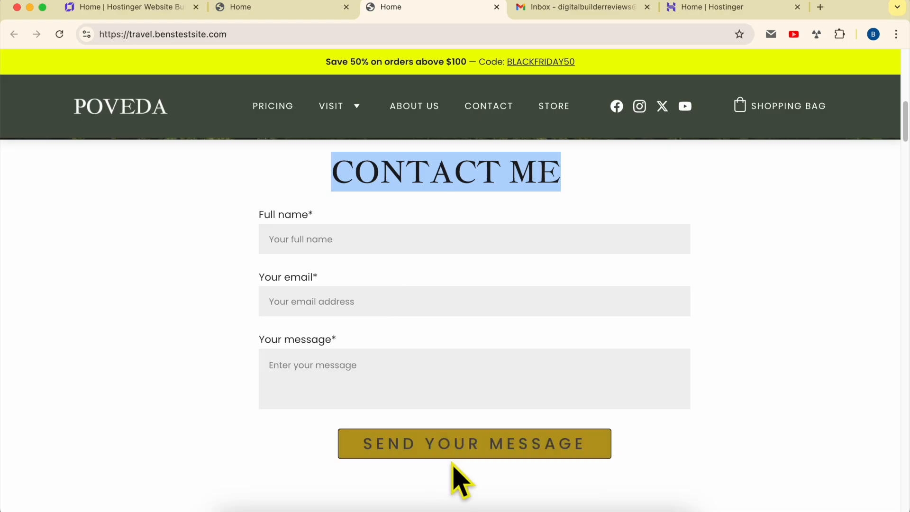
{"action": "left_click", "coordinate": [488, 309]}
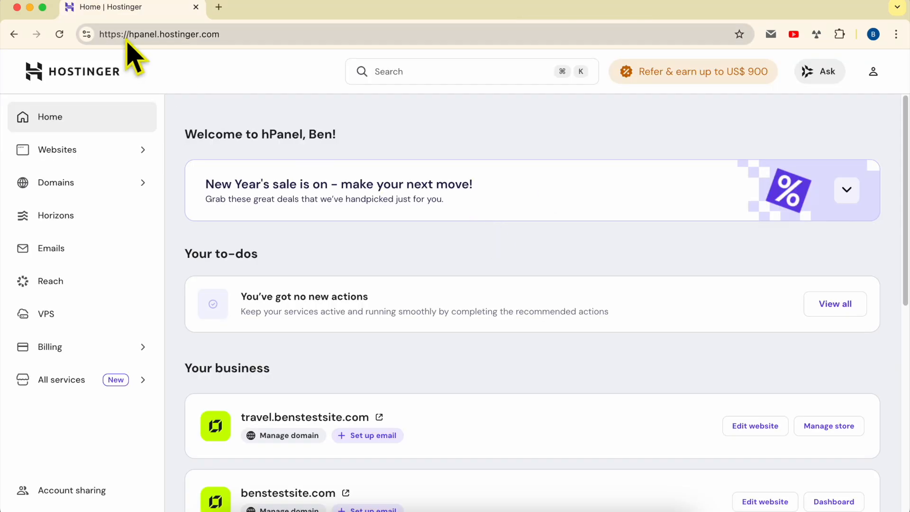
- Go to the list of websites and open travel.benstestsite.com for editing
{"action": "left_click_drag", "start_coordinate": [128, 34], "coordinate": [313, 32]}
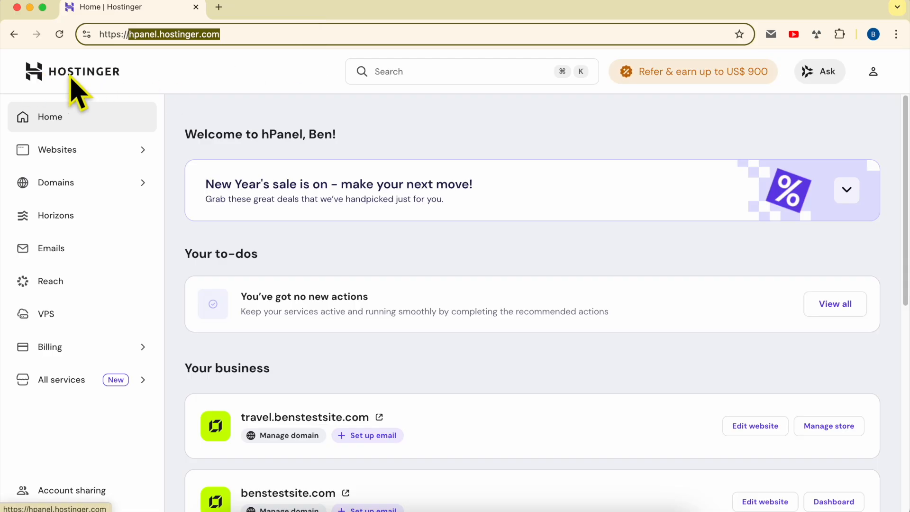
{"action": "left_click", "coordinate": [71, 150]}
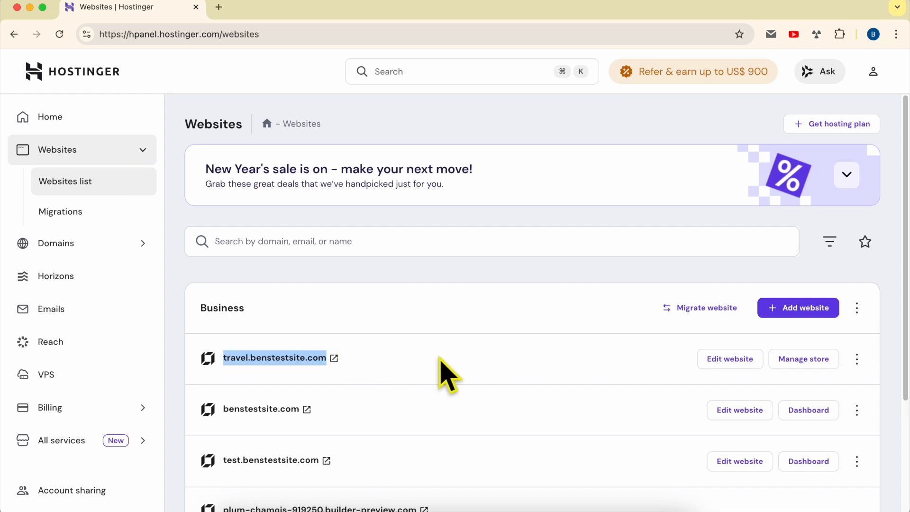
{"action": "left_click", "coordinate": [726, 363]}
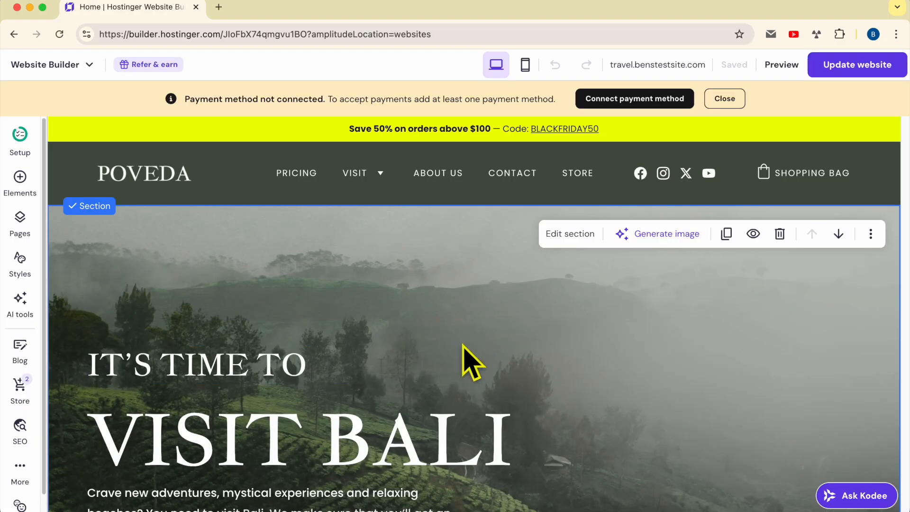
- Delete the three sample text blocks from the section directly below the Visit Bali hero banner
{"action": "scroll", "coordinate": [447, 371], "scroll_direction": "down", "scroll_amount": 10}
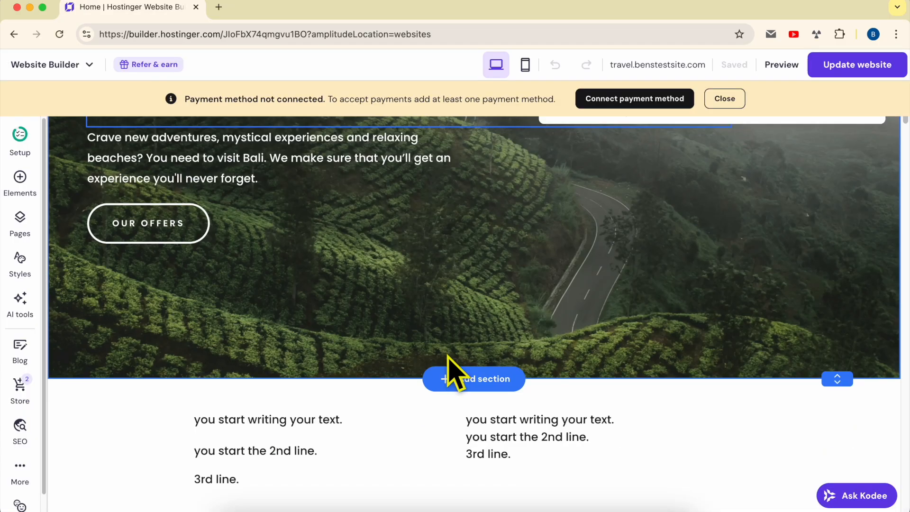
{"action": "scroll", "coordinate": [447, 356], "scroll_direction": "down", "scroll_amount": 4}
{"action": "scroll", "coordinate": [447, 356], "scroll_direction": "up", "scroll_amount": 3}
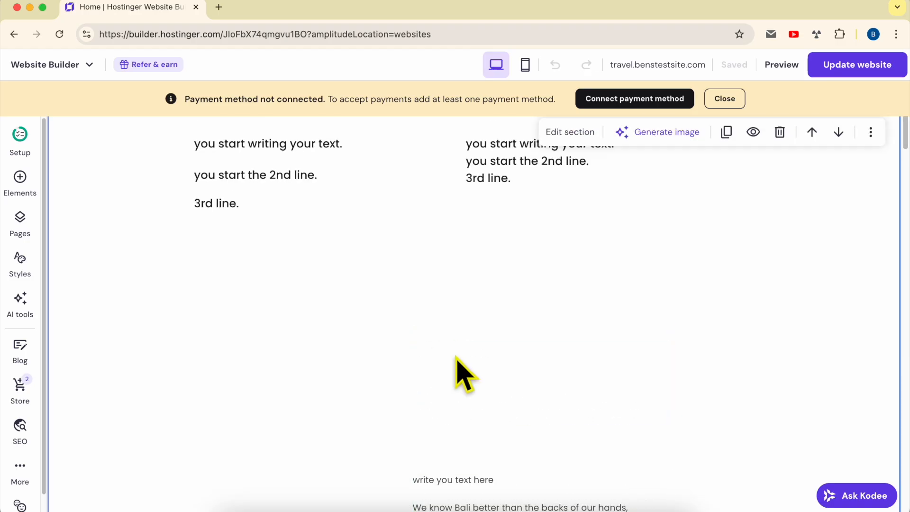
{"action": "scroll", "coordinate": [493, 342], "scroll_direction": "up", "scroll_amount": 4}
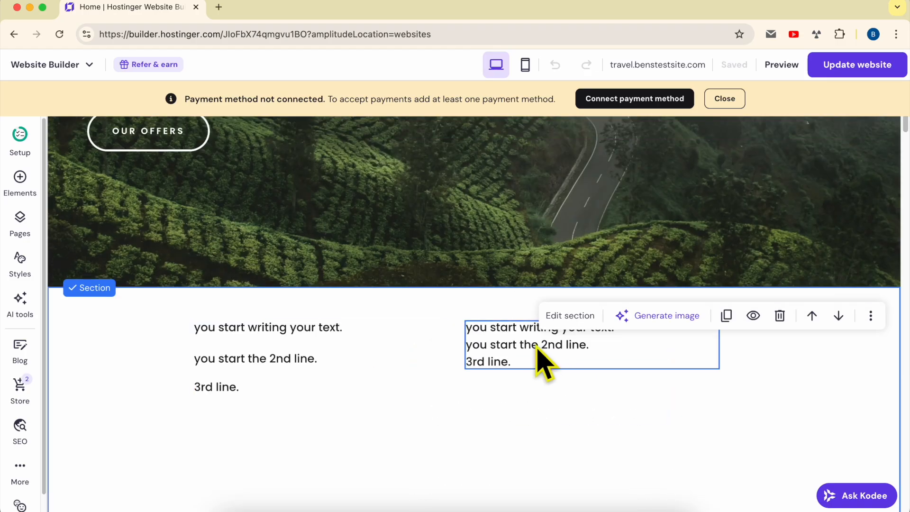
{"action": "left_click", "coordinate": [541, 361]}
{"action": "left_click", "coordinate": [654, 294]}
{"action": "left_click", "coordinate": [313, 341]}
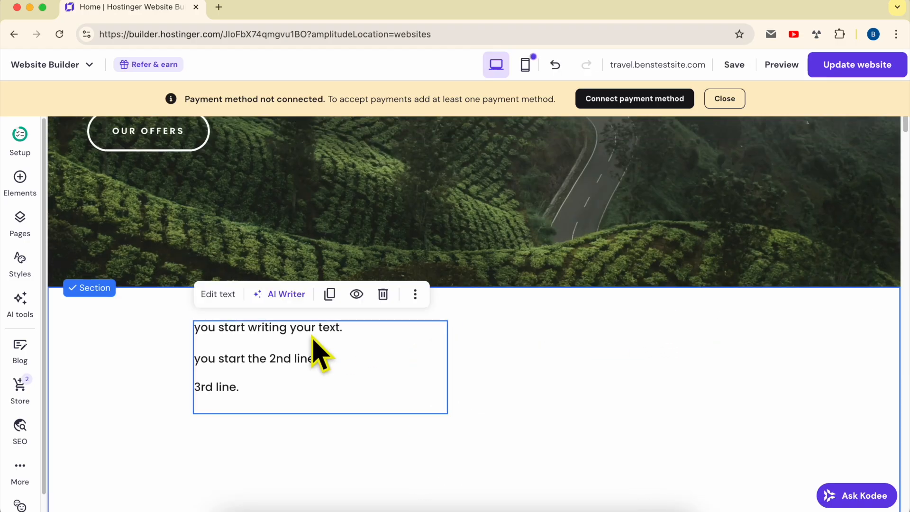
{"action": "left_click", "coordinate": [393, 302]}
{"action": "scroll", "coordinate": [475, 370], "scroll_direction": "down", "scroll_amount": 4}
{"action": "left_click", "coordinate": [502, 362]}
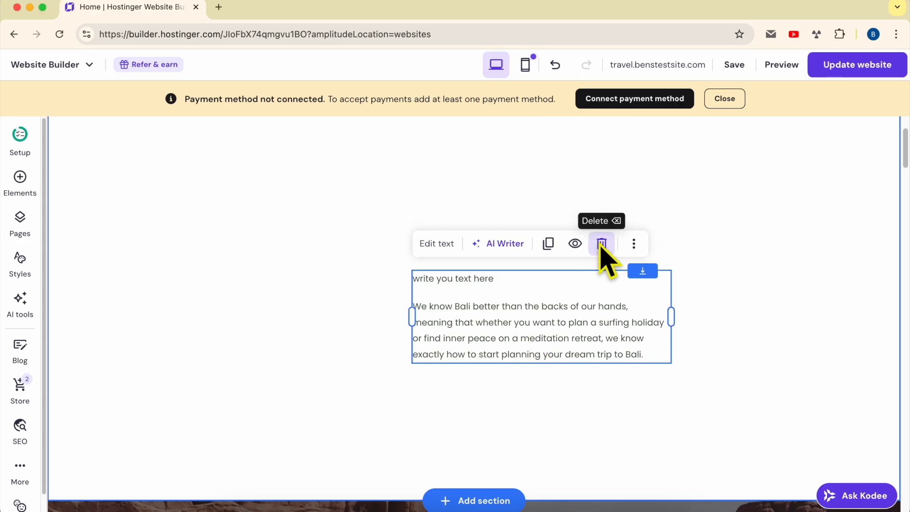
{"action": "left_click", "coordinate": [603, 244]}
- Add a text element at the top of the emptied section and replace its text with CONTACT ME
{"action": "scroll", "coordinate": [481, 319], "scroll_direction": "up", "scroll_amount": 2}
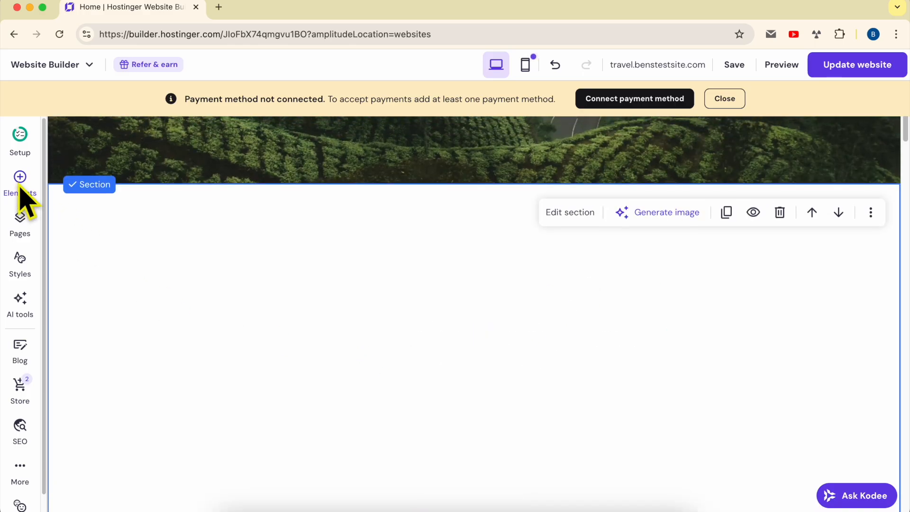
{"action": "left_click", "coordinate": [21, 192]}
{"action": "left_click_drag", "start_coordinate": [90, 247], "coordinate": [311, 368]}
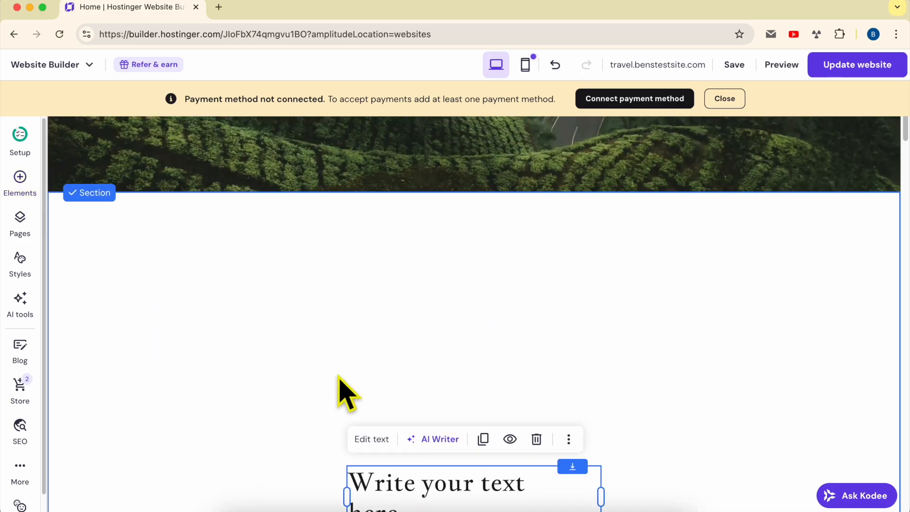
{"action": "left_click_drag", "start_coordinate": [409, 486], "coordinate": [380, 216]}
{"action": "left_click", "coordinate": [380, 216]}
{"action": "key", "text": "super+a"}
{"action": "type", "text": "co"}
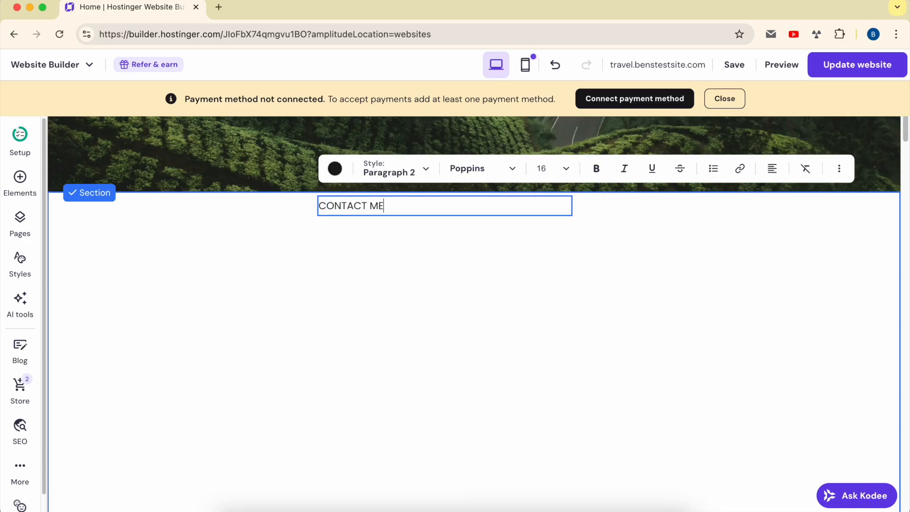
- Apply the Heading 2 style to the CONTACT ME text and centre it near the top of the section
{"action": "key", "text": "super+a"}
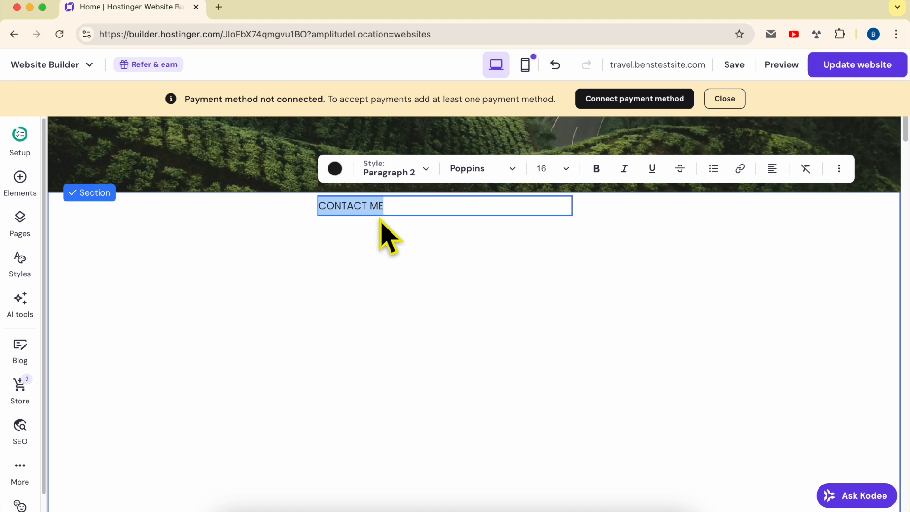
{"action": "left_click", "coordinate": [405, 205]}
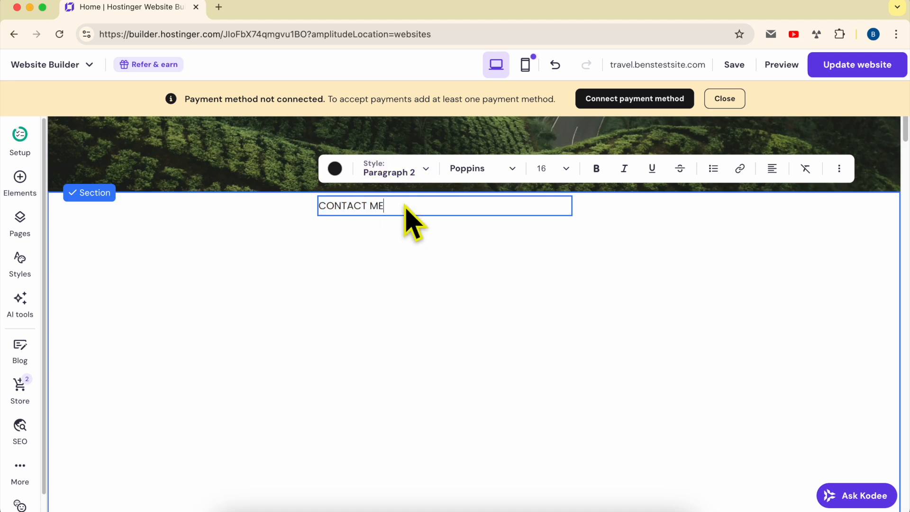
{"action": "left_click", "coordinate": [405, 171]}
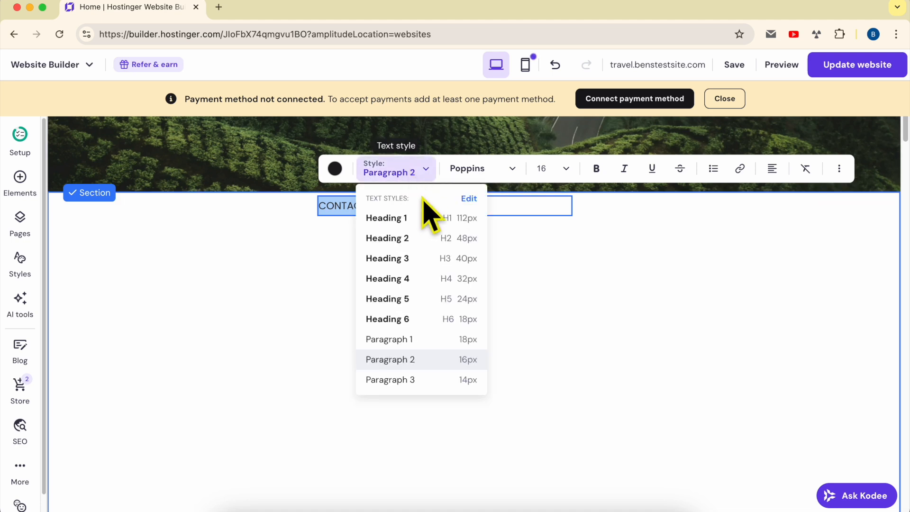
{"action": "left_click", "coordinate": [434, 238]}
{"action": "left_click_drag", "start_coordinate": [518, 230], "coordinate": [552, 242]}
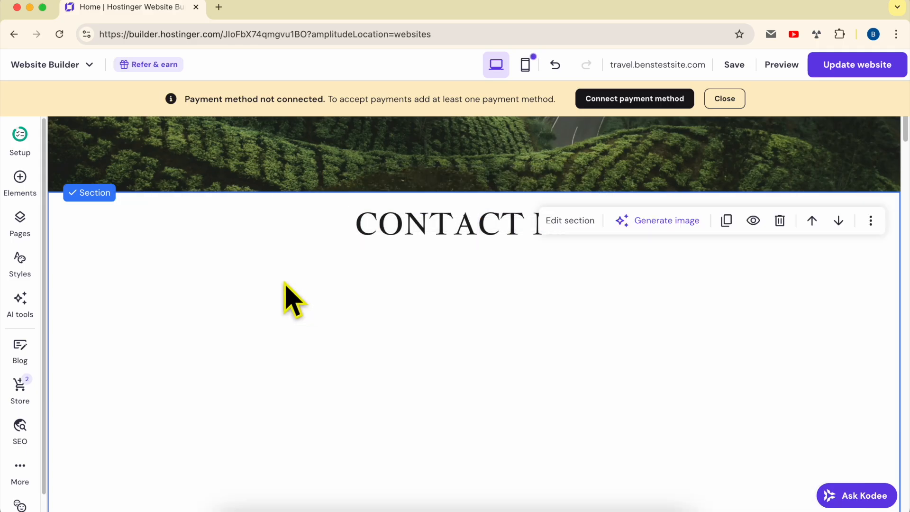
- Add a Contact form (RSVP) element to the section below the CONTACT ME heading
{"action": "left_click", "coordinate": [20, 186]}
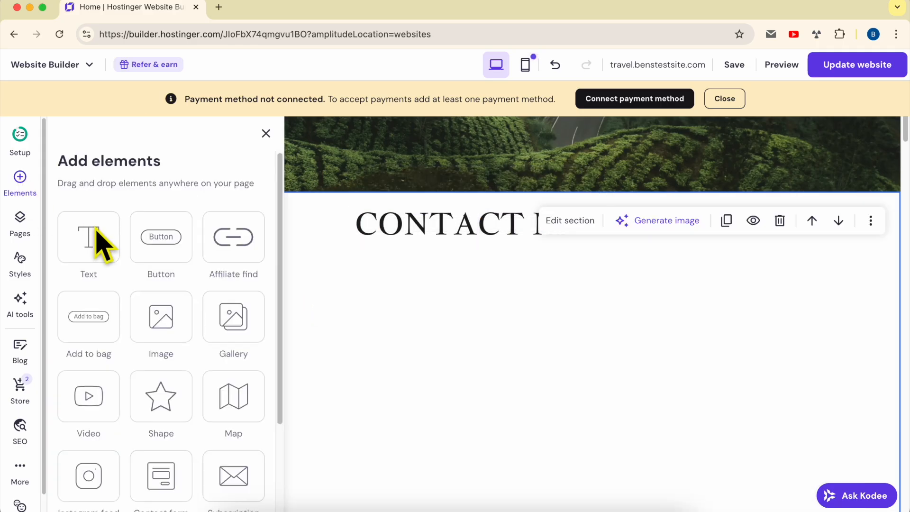
{"action": "scroll", "coordinate": [163, 305], "scroll_direction": "down", "scroll_amount": 5}
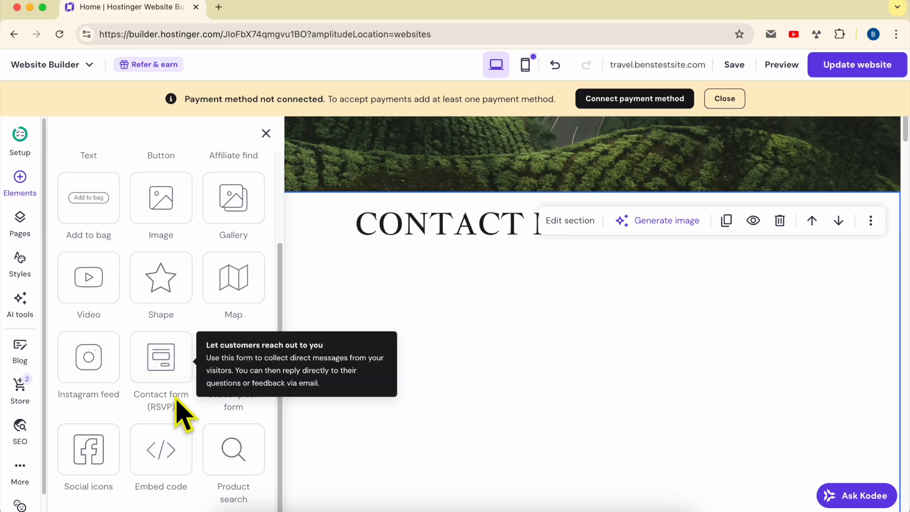
{"action": "left_click_drag", "start_coordinate": [171, 372], "coordinate": [451, 319]}
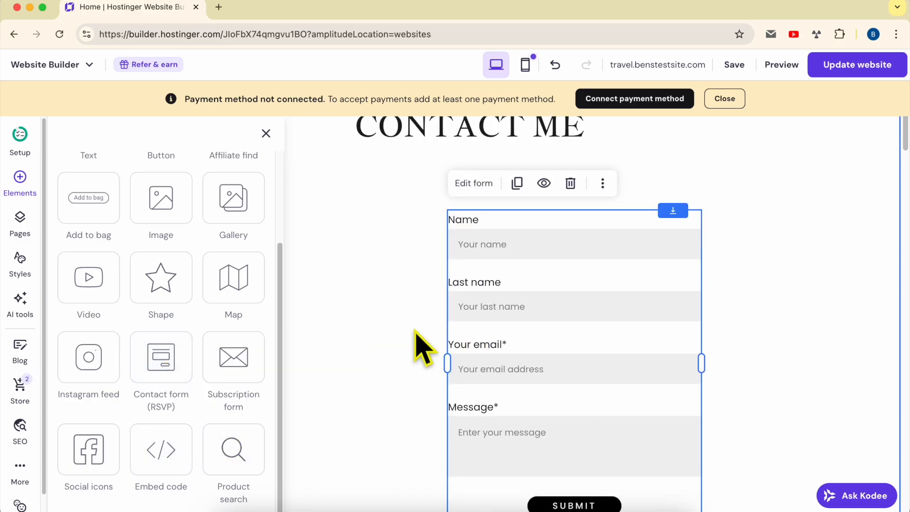
- Widen the contact form and position it beneath the CONTACT ME heading, and open its settings
{"action": "left_click_drag", "start_coordinate": [502, 346], "coordinate": [332, 303]}
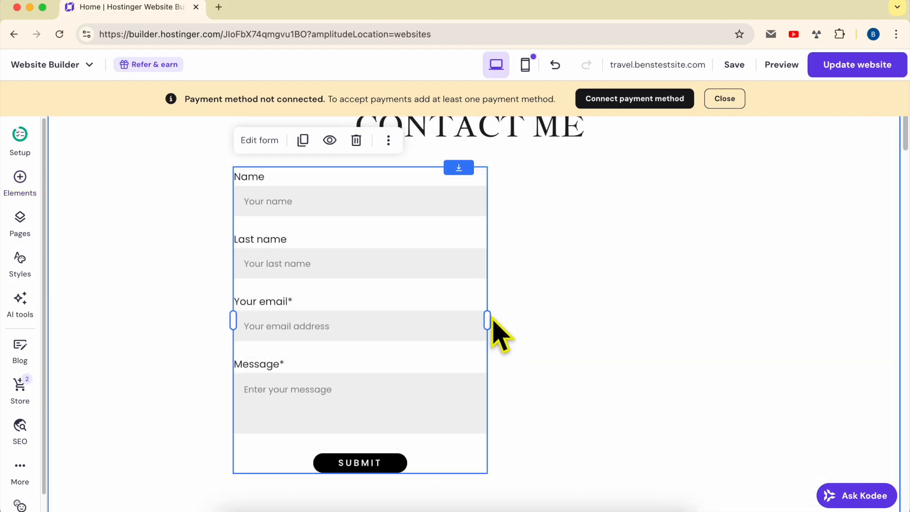
{"action": "left_click_drag", "start_coordinate": [488, 319], "coordinate": [678, 305]}
{"action": "left_click_drag", "start_coordinate": [555, 307], "coordinate": [569, 305]}
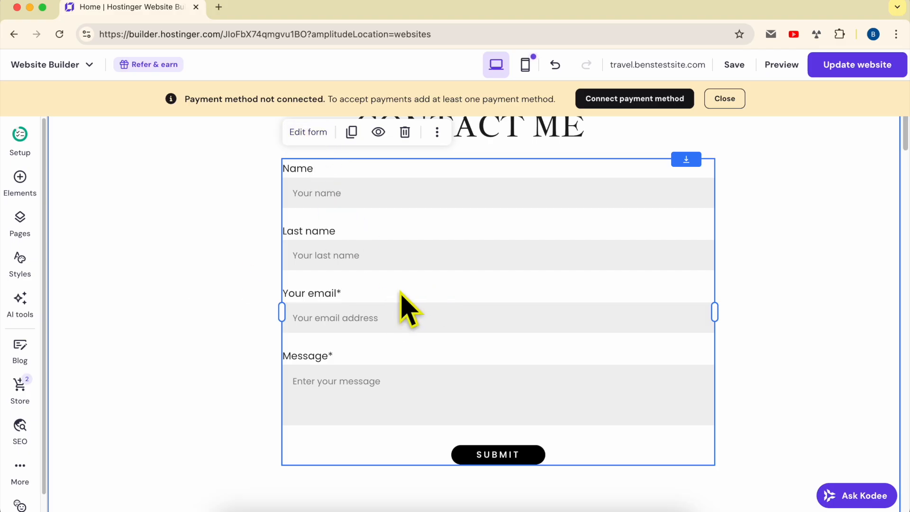
{"action": "left_click", "coordinate": [308, 132]}
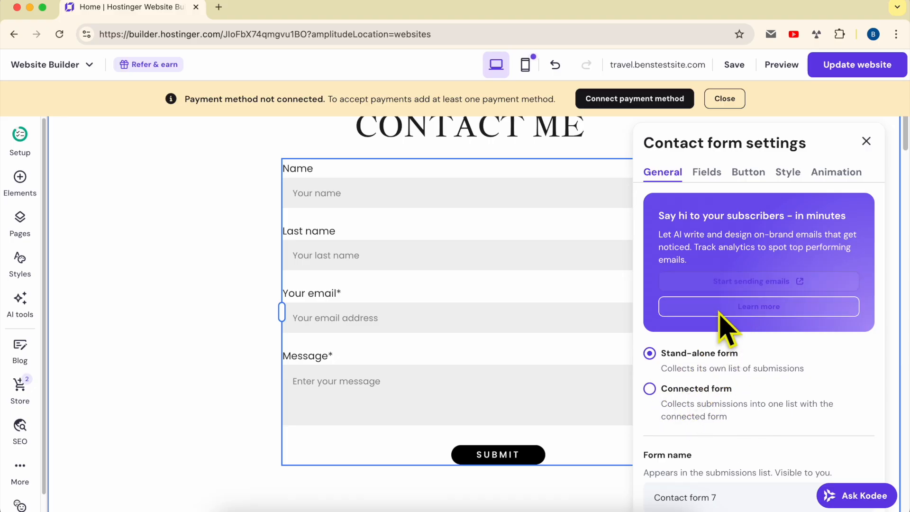
- Try the Connected form option, check which forms it can connect to, and switch back to Stand-alone form
{"action": "left_click", "coordinate": [702, 398]}
{"action": "scroll", "coordinate": [755, 417], "scroll_direction": "down", "scroll_amount": 2}
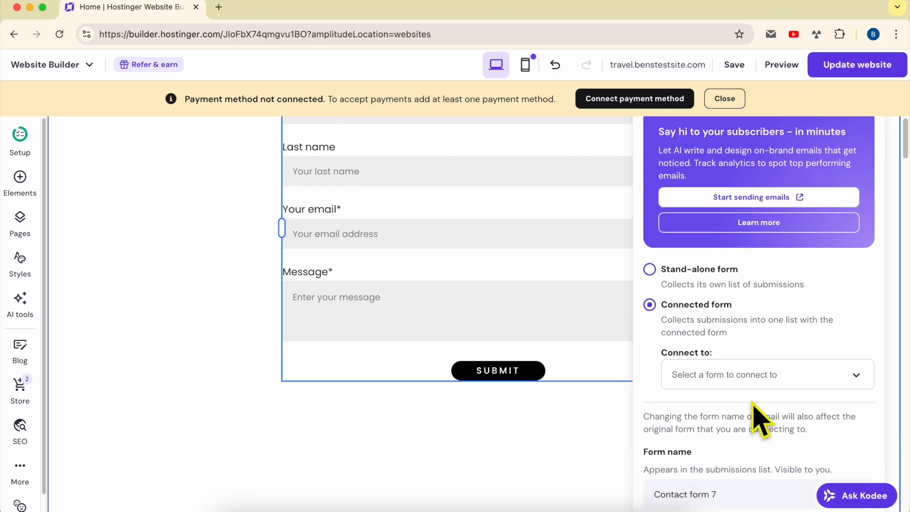
{"action": "left_click", "coordinate": [770, 376]}
{"action": "scroll", "coordinate": [782, 391], "scroll_direction": "down", "scroll_amount": 2}
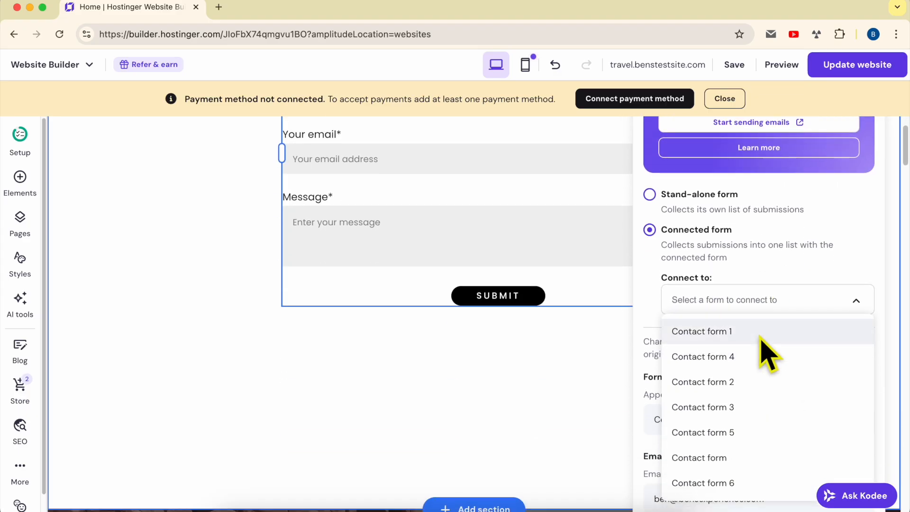
{"action": "left_click", "coordinate": [666, 294]}
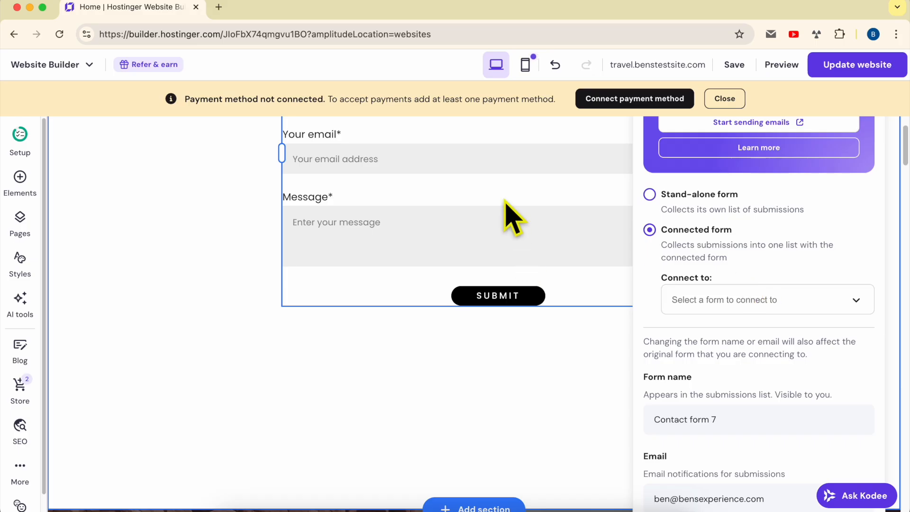
{"action": "left_click", "coordinate": [729, 306]}
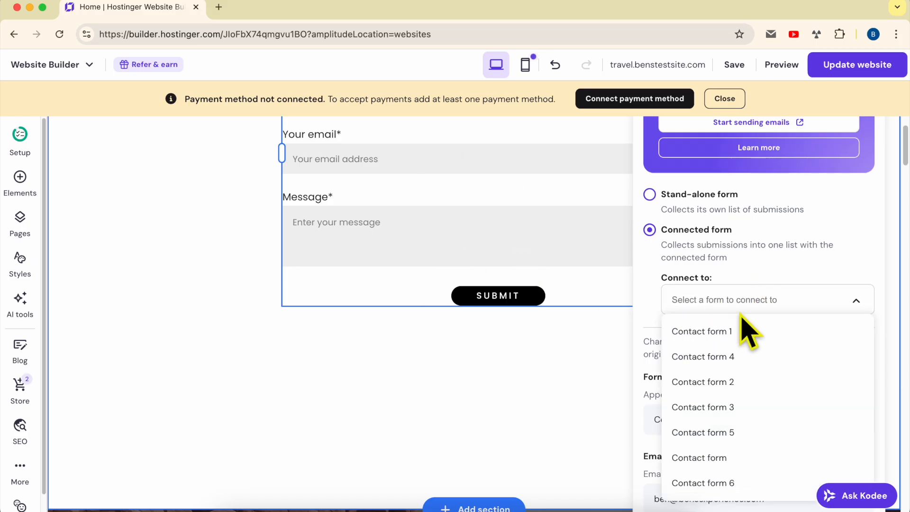
{"action": "left_click", "coordinate": [651, 298]}
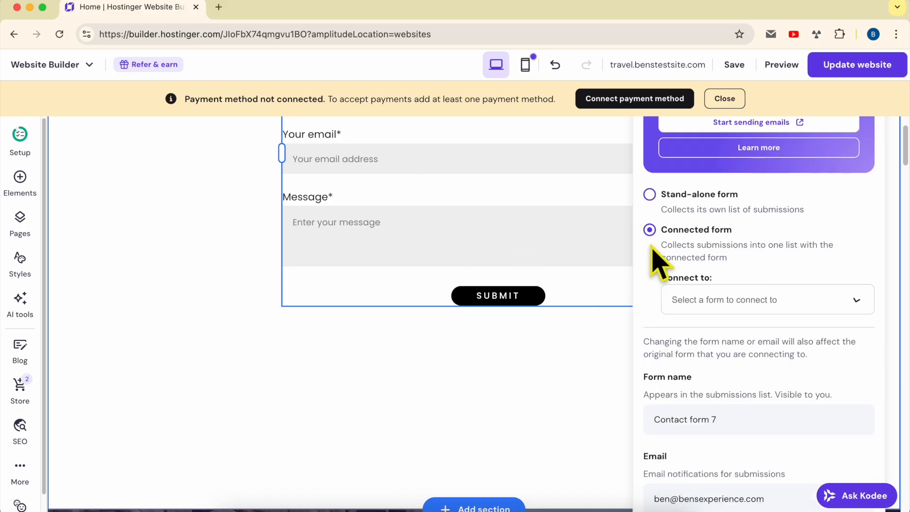
{"action": "left_click", "coordinate": [651, 195]}
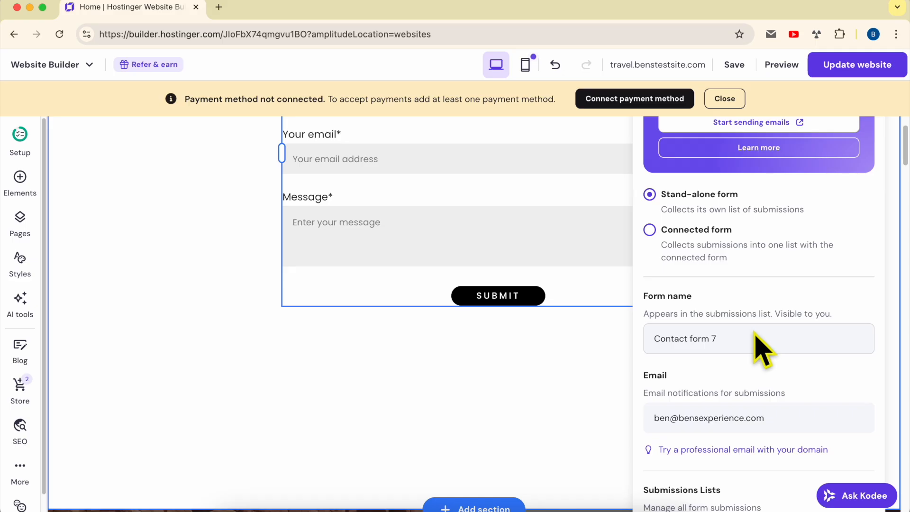
- Rename the form as HOMEPAGE Contact form
{"action": "left_click", "coordinate": [751, 338]}
{"action": "key", "text": "Right"}
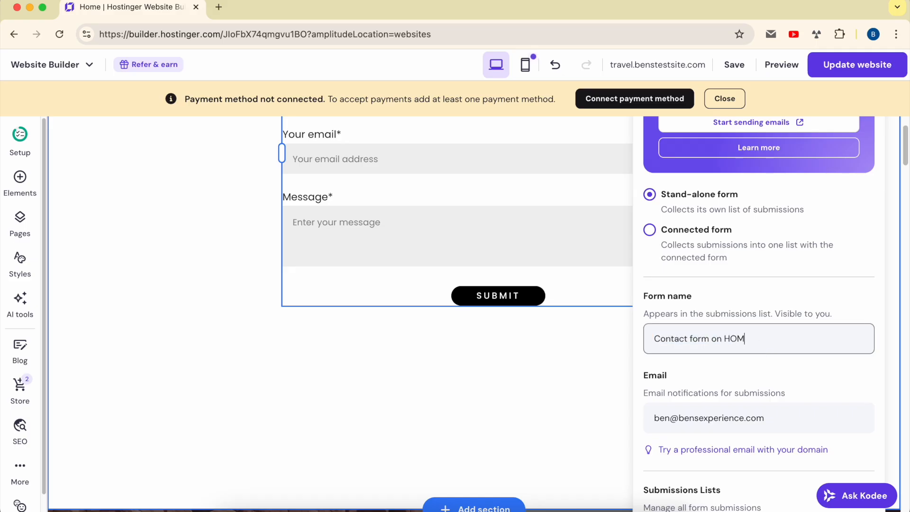
{"action": "key", "text": "BackSpace"}
{"action": "key", "text": "BackSpace"}
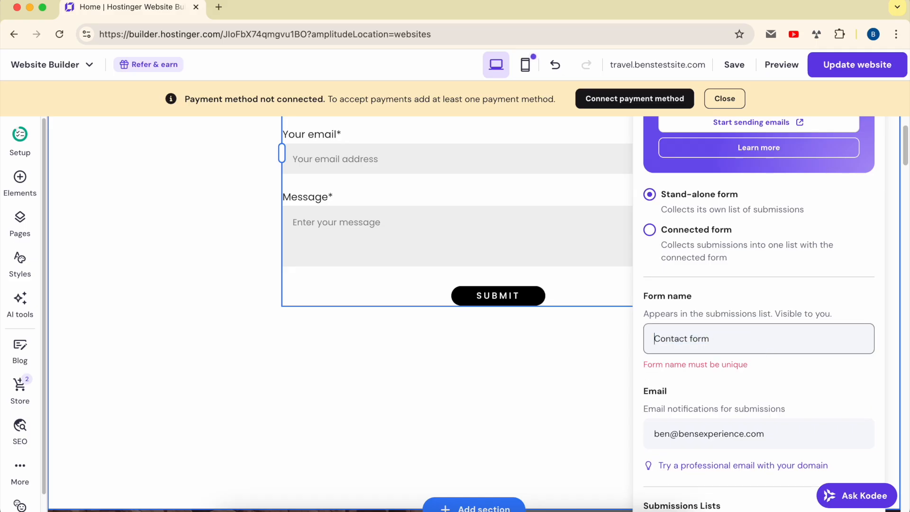
{"action": "type", "text": "HOMEPAGE"}
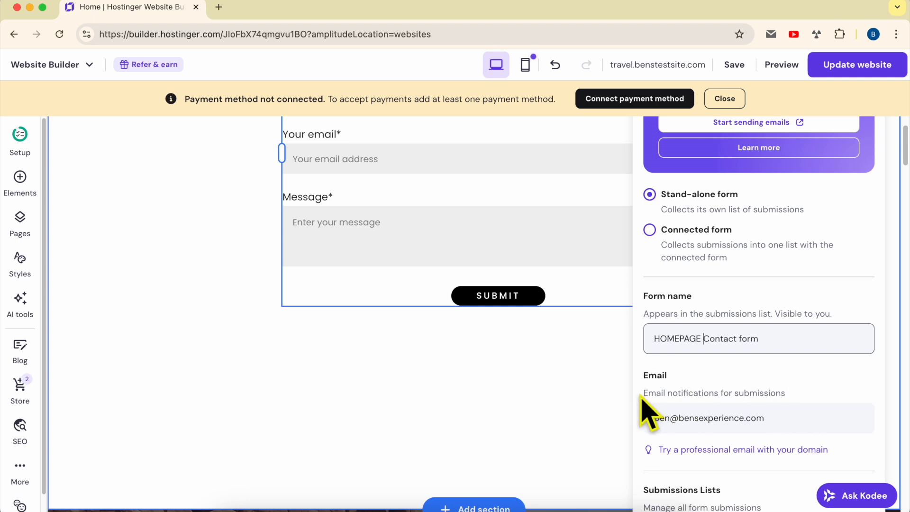
- Replace the submission notification email with the Gmail address copied from the Checker Plus for Gmail extension
{"action": "left_click", "coordinate": [663, 422]}
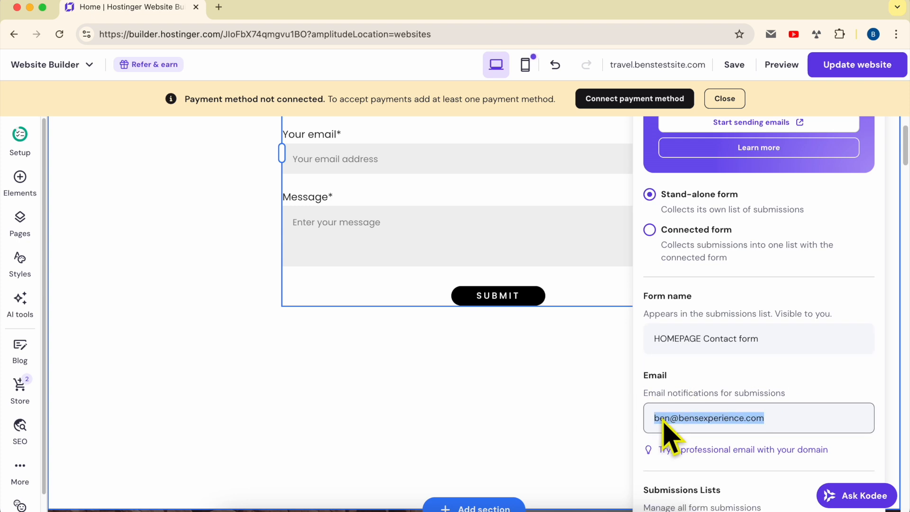
{"action": "left_click", "coordinate": [645, 395]}
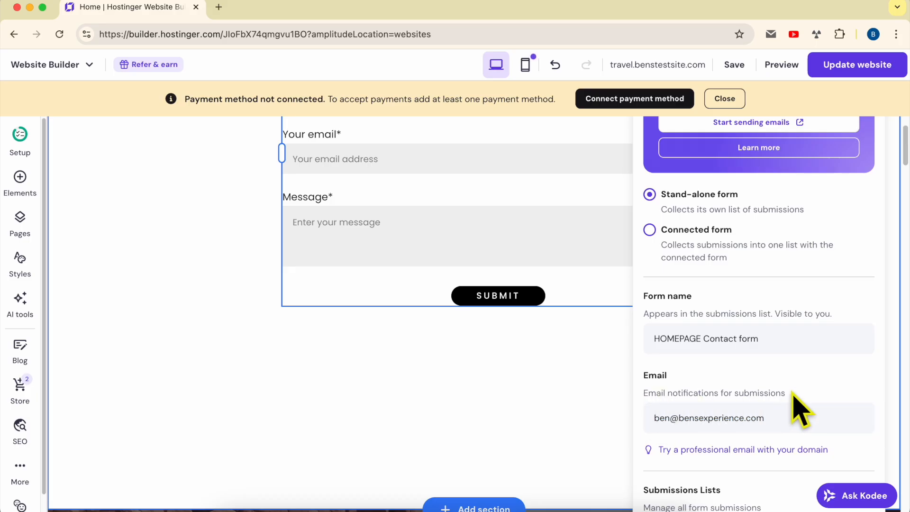
{"action": "left_click", "coordinate": [711, 418]}
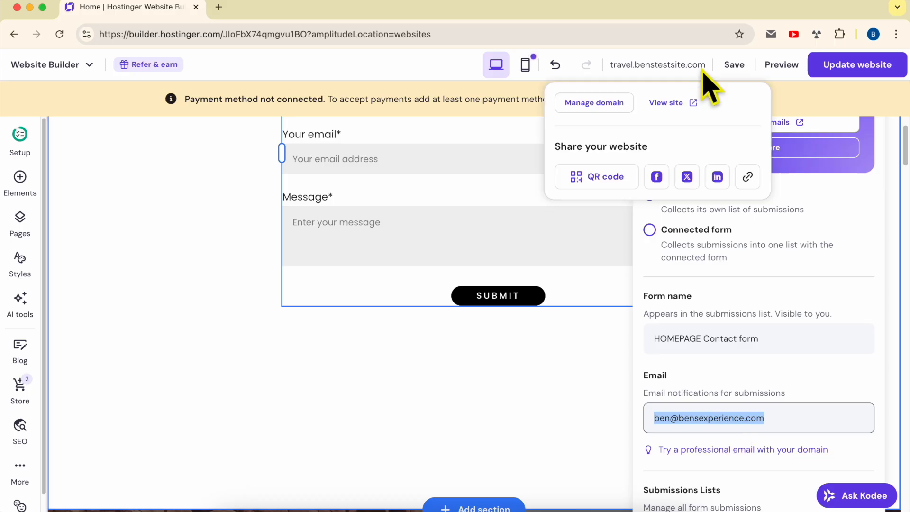
{"action": "left_click", "coordinate": [772, 34]}
{"action": "left_click_drag", "start_coordinate": [517, 96], "coordinate": [360, 97]}
{"action": "key", "text": "ctrl+c"}
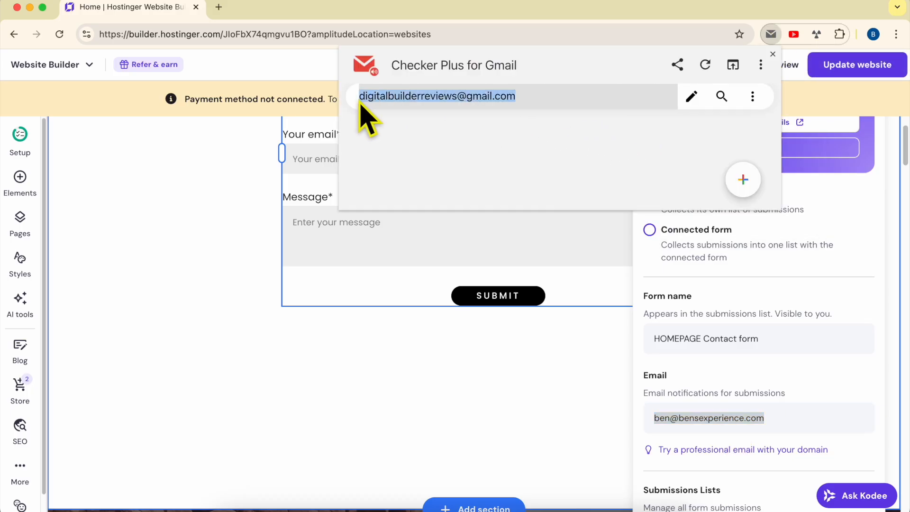
{"action": "double_click", "coordinate": [716, 418]}
{"action": "key", "text": "ctrl+a"}
{"action": "key", "text": "ctrl+v"}
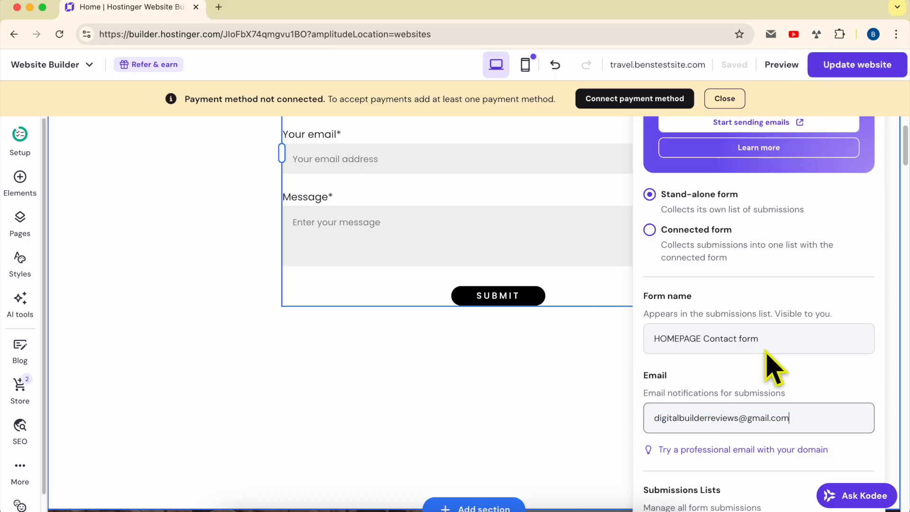
- Change the form's Name field label to "Full name" and its placeholder text to "Your full name"
{"action": "scroll", "coordinate": [792, 383], "scroll_direction": "down", "scroll_amount": 3}
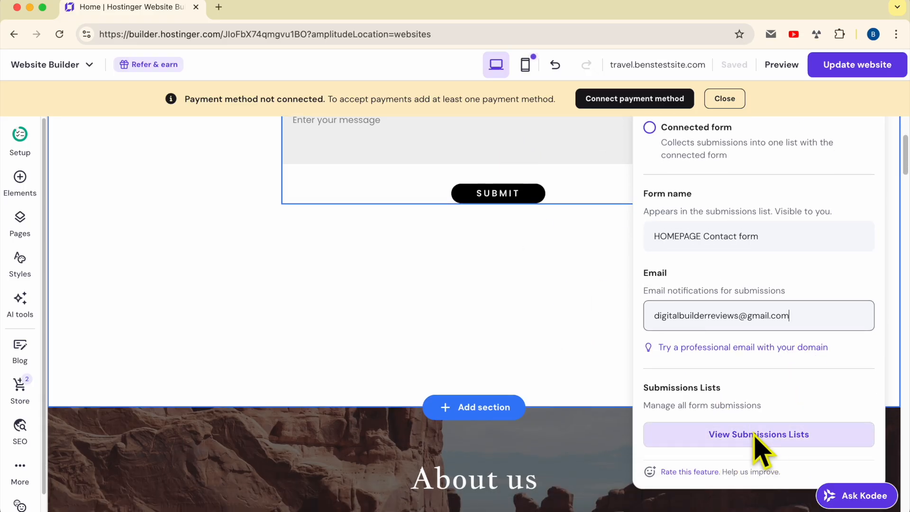
{"action": "scroll", "coordinate": [761, 392], "scroll_direction": "up", "scroll_amount": 7}
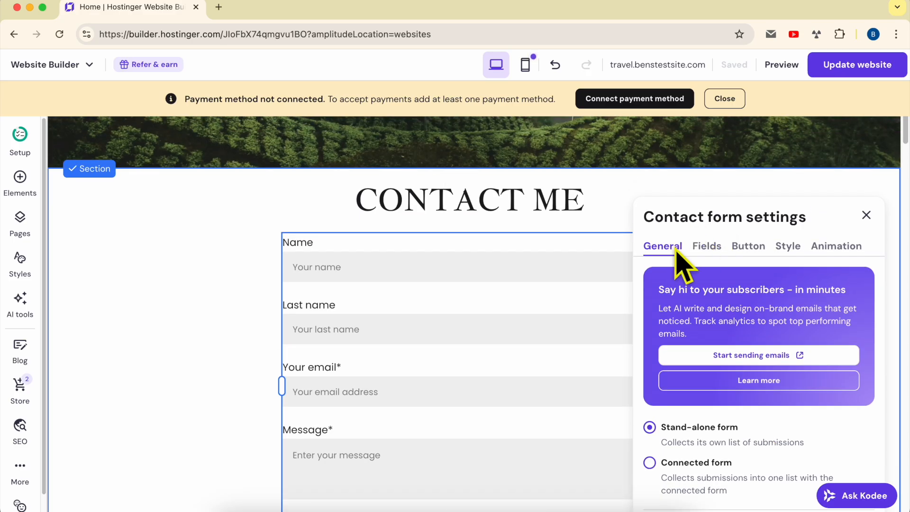
{"action": "left_click", "coordinate": [708, 247]}
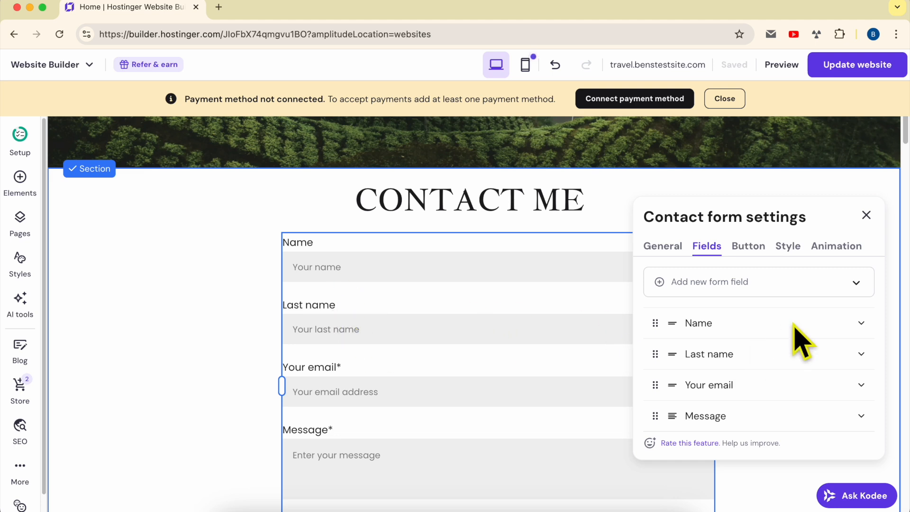
{"action": "left_click", "coordinate": [861, 323]}
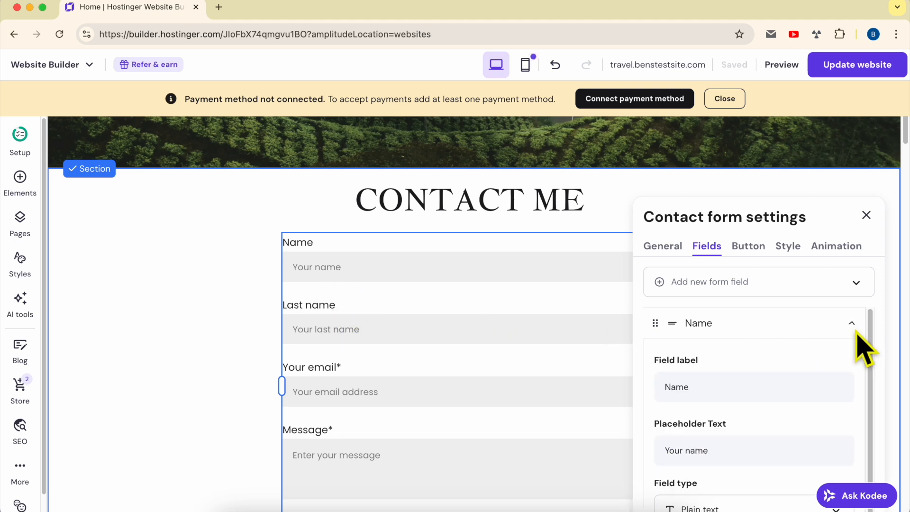
{"action": "left_click", "coordinate": [704, 386]}
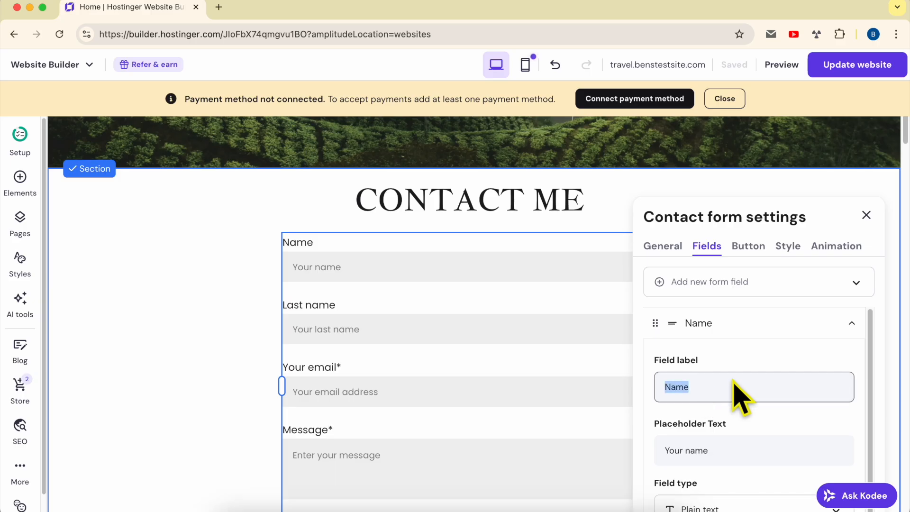
{"action": "type", "text": "Full n"}
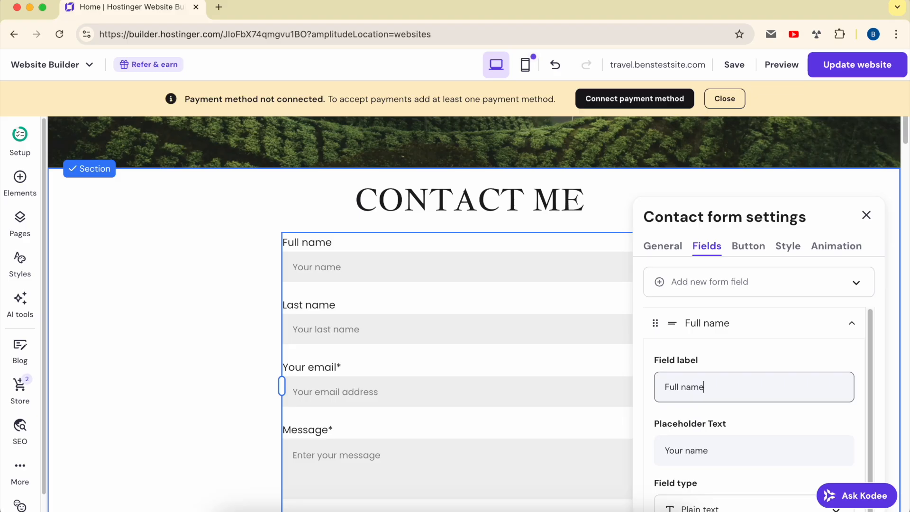
{"action": "left_click", "coordinate": [686, 448]}
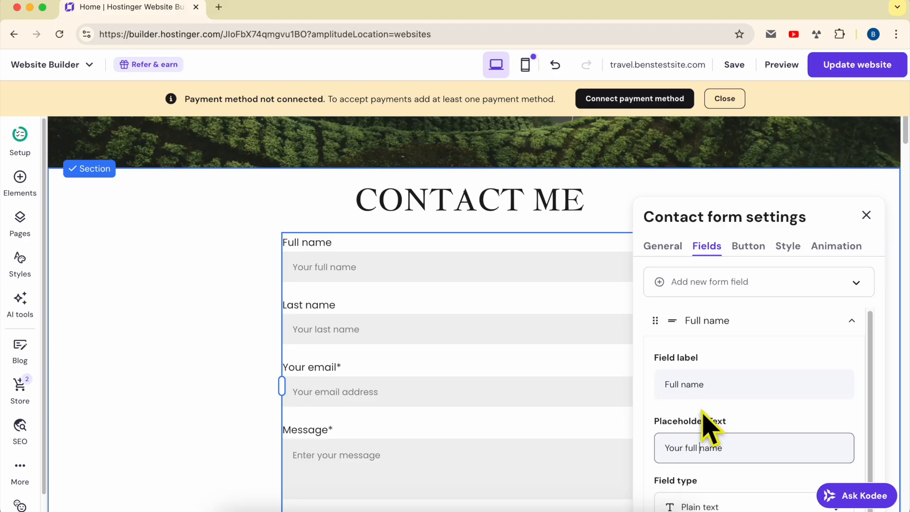
{"action": "left_click", "coordinate": [851, 324]}
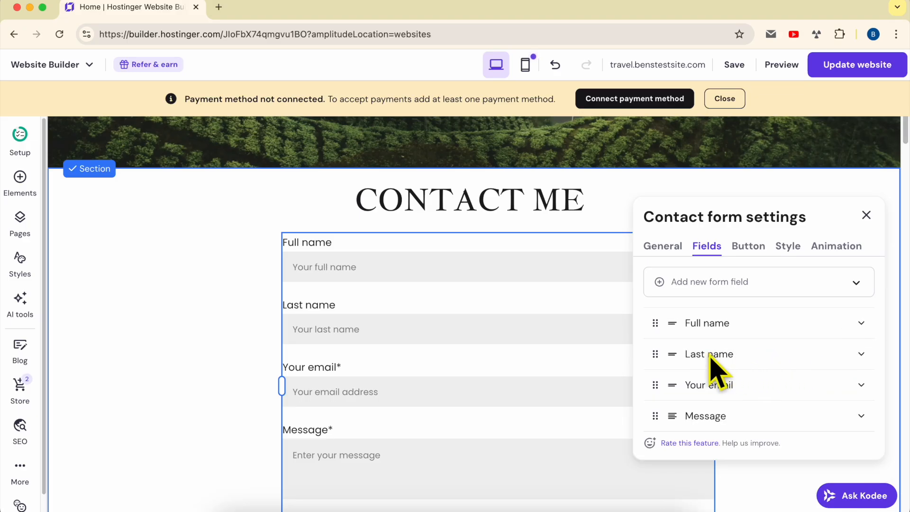
- Remove the Last name field from the contact form
{"action": "left_click", "coordinate": [860, 354]}
{"action": "scroll", "coordinate": [758, 398], "scroll_direction": "down", "scroll_amount": 3}
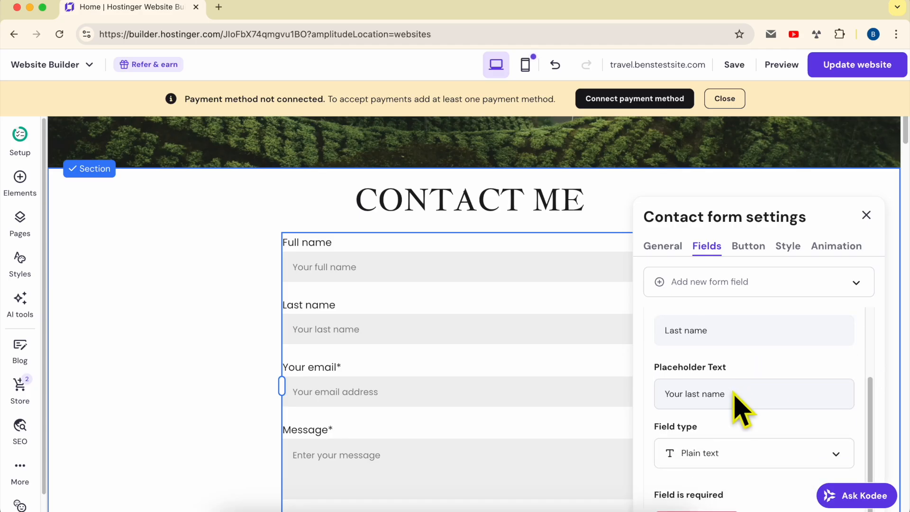
{"action": "scroll", "coordinate": [830, 403], "scroll_direction": "up", "scroll_amount": 3}
{"action": "left_click", "coordinate": [859, 355]}
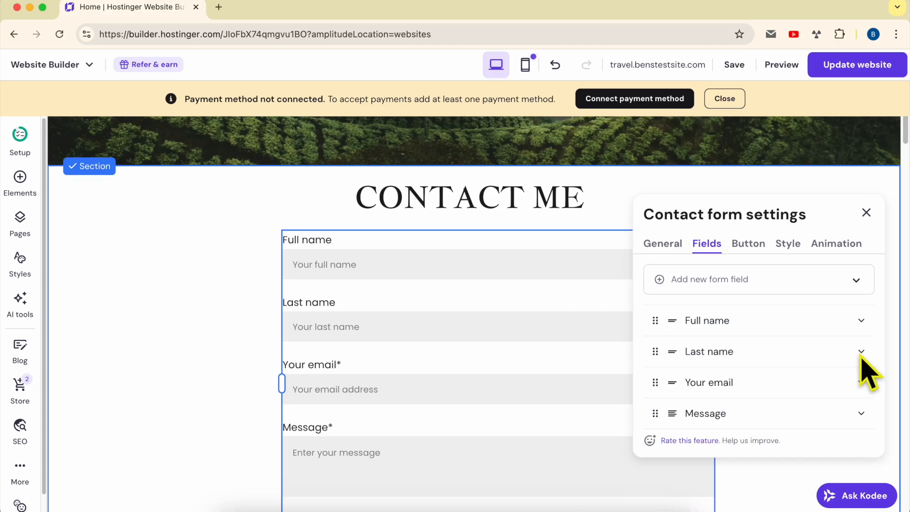
{"action": "left_click", "coordinate": [861, 356]}
{"action": "scroll", "coordinate": [794, 398], "scroll_direction": "down", "scroll_amount": 3}
{"action": "scroll", "coordinate": [743, 462], "scroll_direction": "down", "scroll_amount": 1}
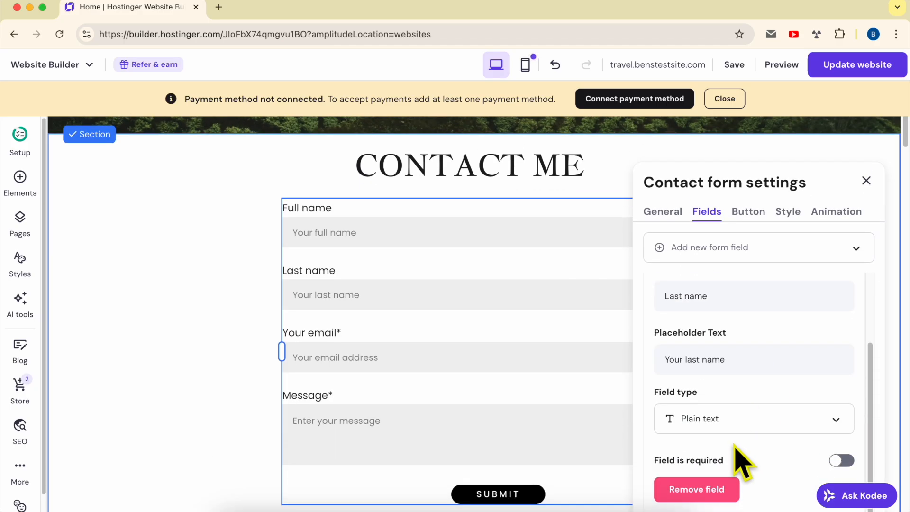
{"action": "left_click", "coordinate": [721, 493]}
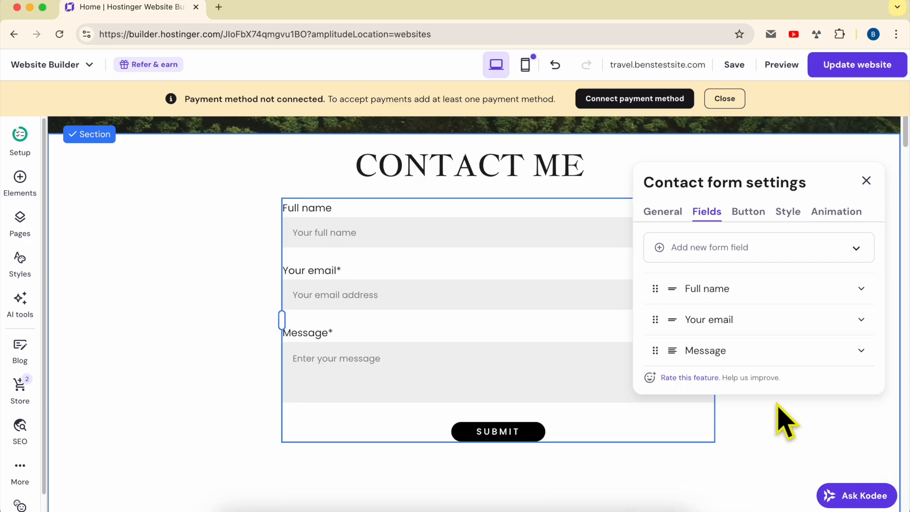
- Make the Full name field of the contact form required
{"action": "left_click", "coordinate": [861, 291]}
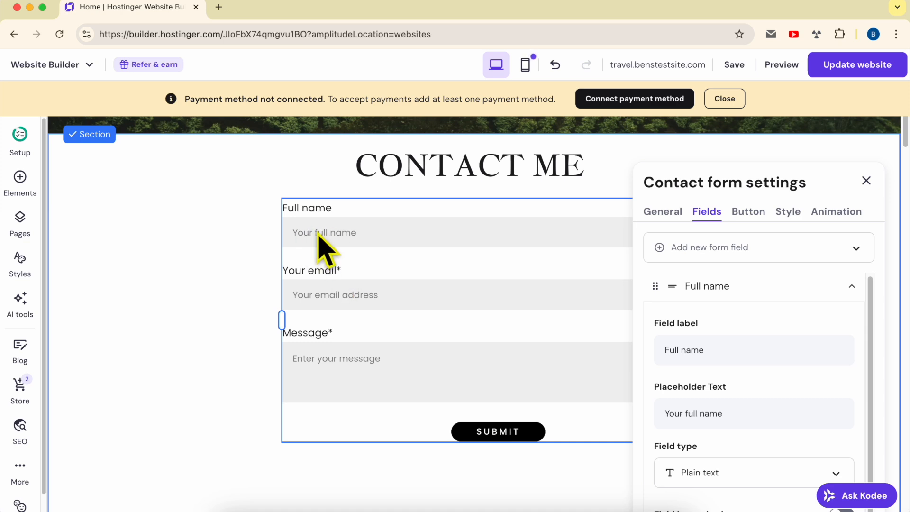
{"action": "scroll", "coordinate": [753, 393], "scroll_direction": "down", "scroll_amount": 1}
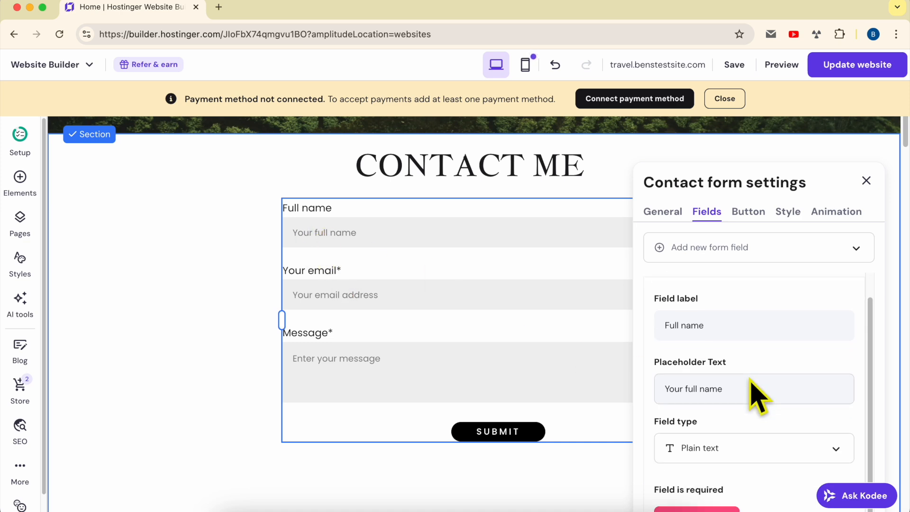
{"action": "scroll", "coordinate": [772, 417], "scroll_direction": "down", "scroll_amount": 1}
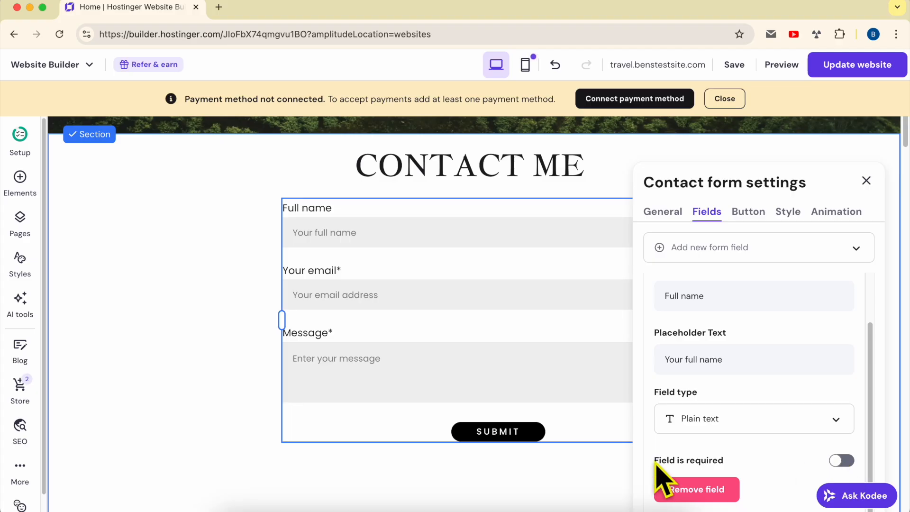
{"action": "left_click", "coordinate": [843, 460]}
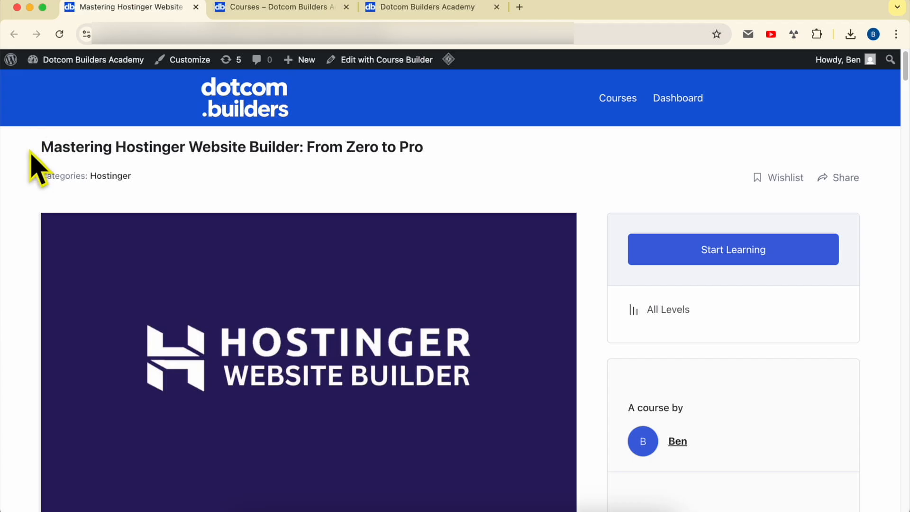
- Examine Modules 1 to 12 of the Mastering Hostinger Website Builder course on Dotcom Builders Academy, and open the academy's course catalogue
{"action": "left_click_drag", "start_coordinate": [44, 145], "coordinate": [468, 163]}
{"action": "left_click", "coordinate": [595, 162]}
{"action": "scroll", "coordinate": [594, 167], "scroll_direction": "down", "scroll_amount": 15}
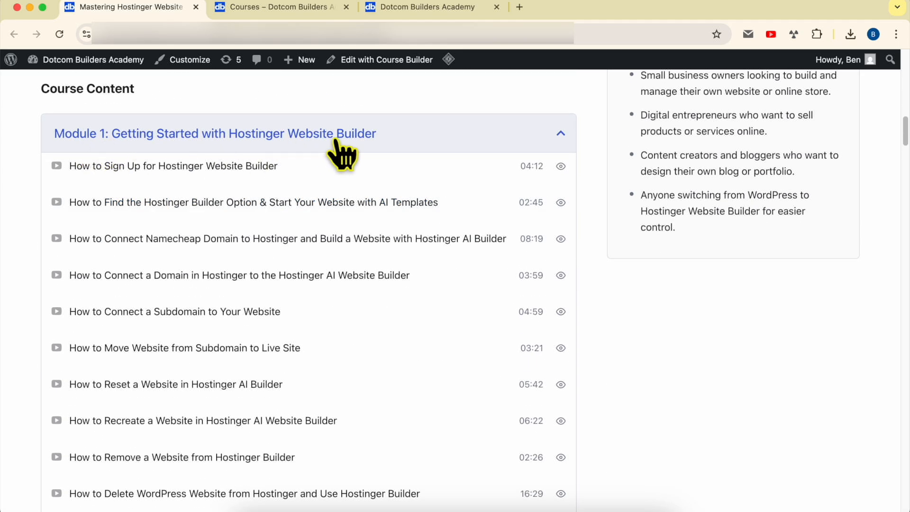
{"action": "scroll", "coordinate": [350, 152], "scroll_direction": "down", "scroll_amount": 9}
{"action": "scroll", "coordinate": [339, 159], "scroll_direction": "down", "scroll_amount": 1}
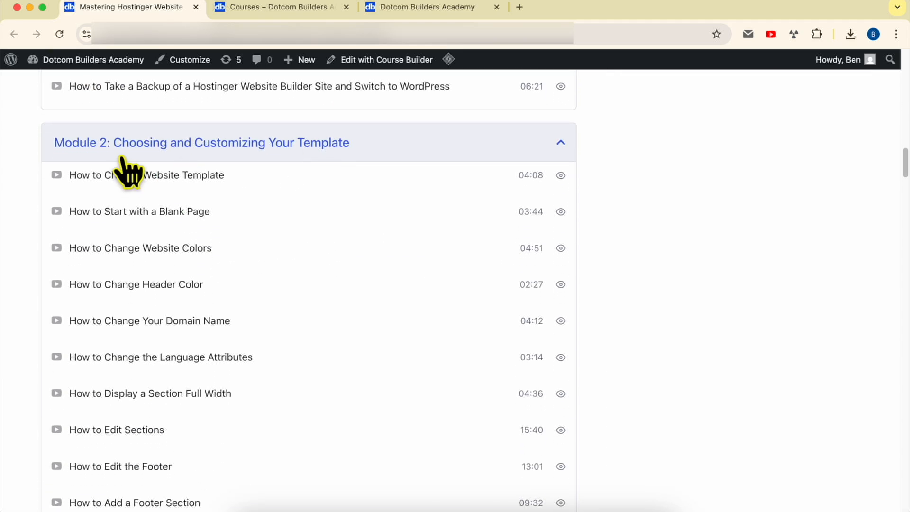
{"action": "scroll", "coordinate": [375, 155], "scroll_direction": "down", "scroll_amount": 7}
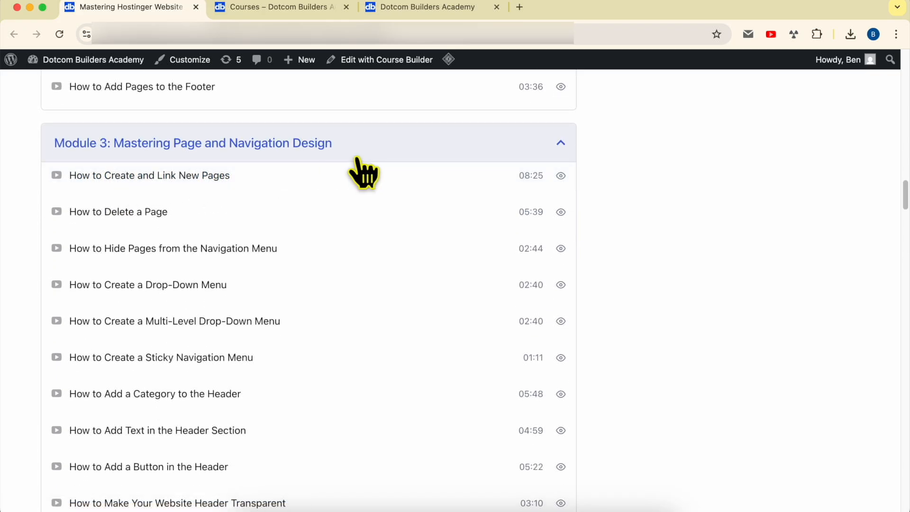
{"action": "scroll", "coordinate": [284, 255], "scroll_direction": "down", "scroll_amount": 8}
{"action": "scroll", "coordinate": [174, 271], "scroll_direction": "down", "scroll_amount": 2}
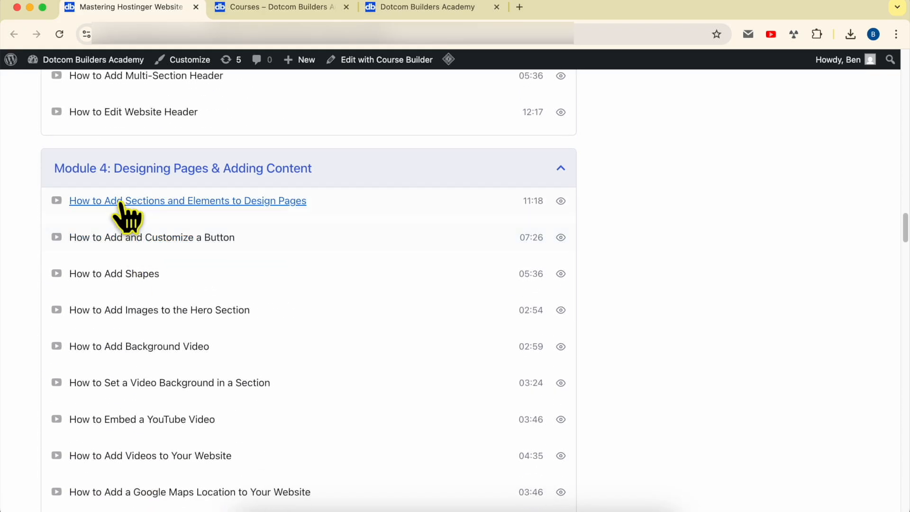
{"action": "scroll", "coordinate": [304, 194], "scroll_direction": "down", "scroll_amount": 15}
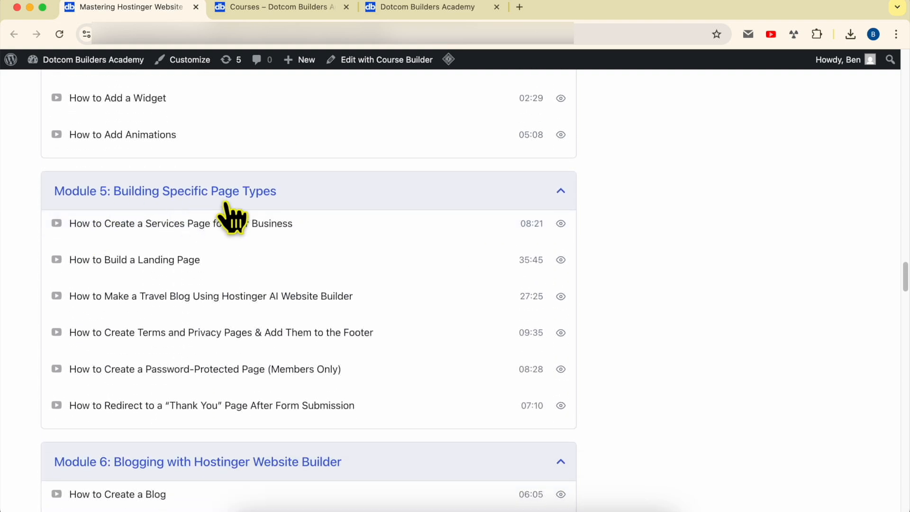
{"action": "scroll", "coordinate": [280, 215], "scroll_direction": "down", "scroll_amount": 9}
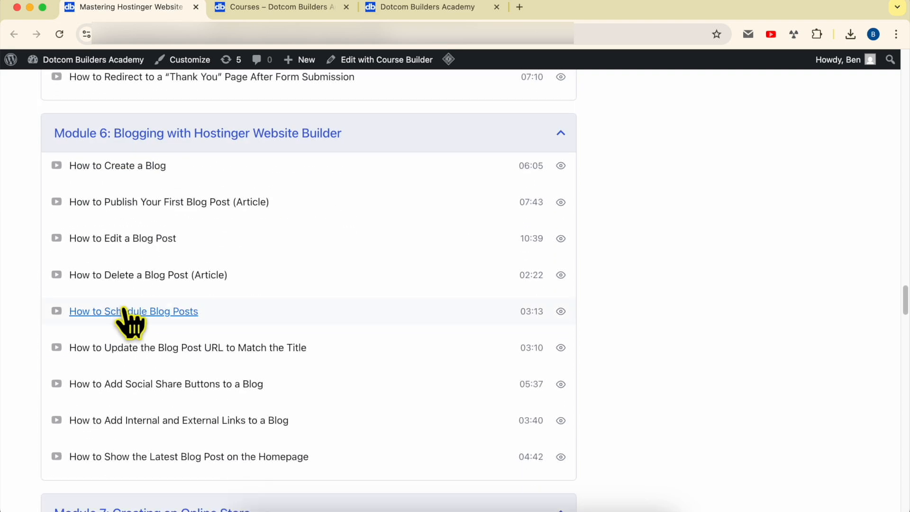
{"action": "scroll", "coordinate": [134, 307], "scroll_direction": "down", "scroll_amount": 12}
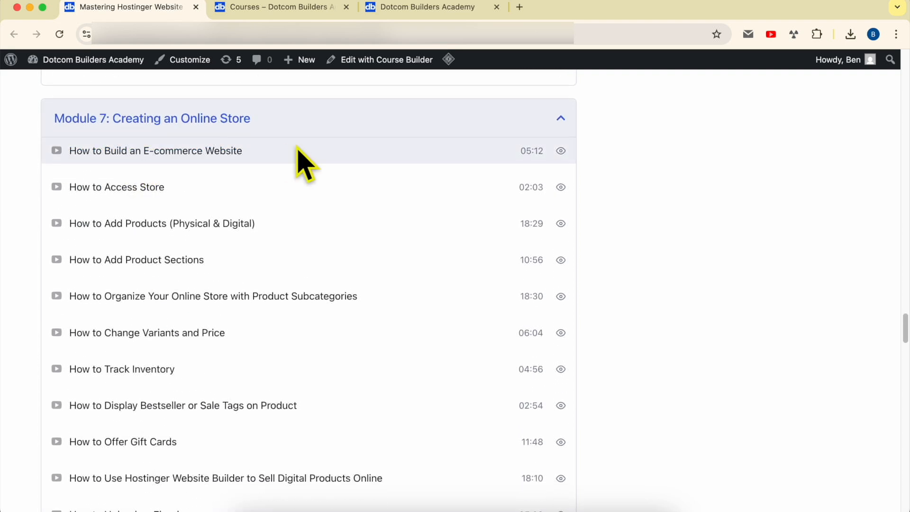
{"action": "scroll", "coordinate": [297, 148], "scroll_direction": "down", "scroll_amount": 13}
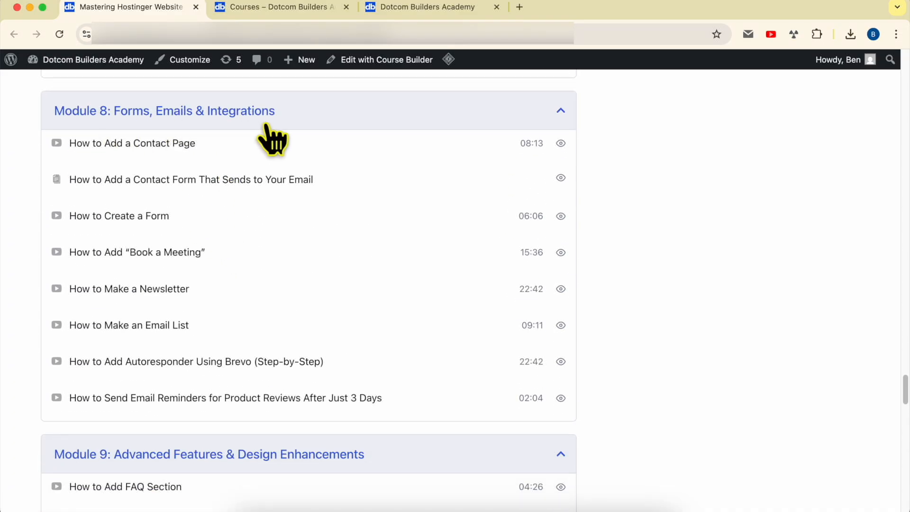
{"action": "scroll", "coordinate": [284, 138], "scroll_direction": "down", "scroll_amount": 6}
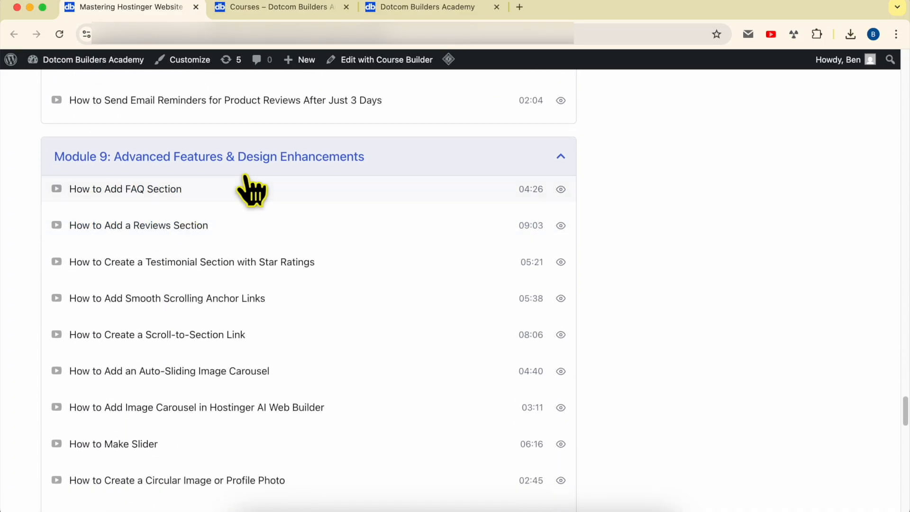
{"action": "scroll", "coordinate": [304, 187], "scroll_direction": "down", "scroll_amount": 10}
{"action": "scroll", "coordinate": [308, 179], "scroll_direction": "down", "scroll_amount": 3}
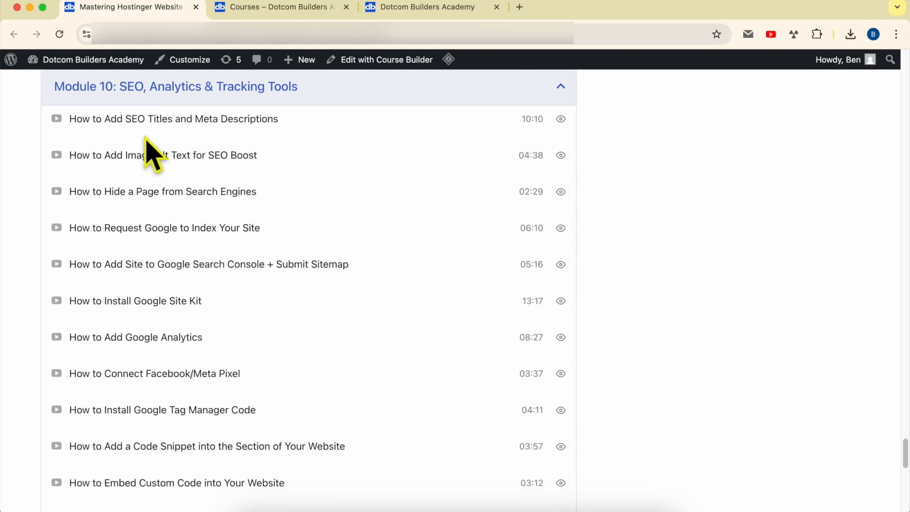
{"action": "scroll", "coordinate": [233, 183], "scroll_direction": "down", "scroll_amount": 9}
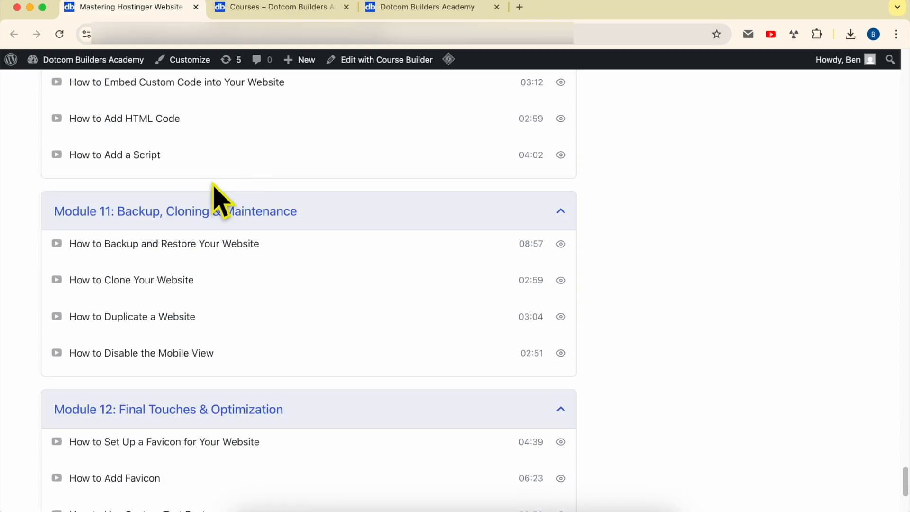
{"action": "scroll", "coordinate": [247, 182], "scroll_direction": "down", "scroll_amount": 2}
{"action": "scroll", "coordinate": [287, 174], "scroll_direction": "down", "scroll_amount": 2}
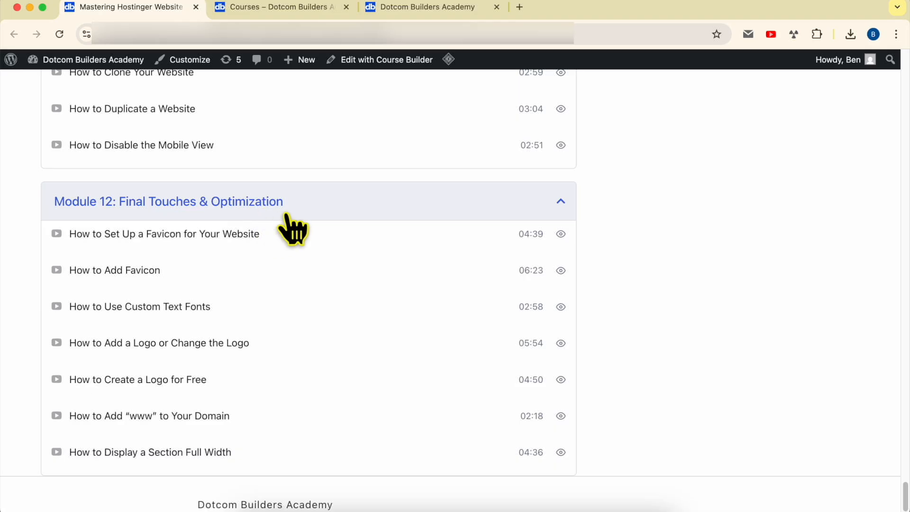
{"action": "scroll", "coordinate": [638, 365], "scroll_direction": "up", "scroll_amount": 15}
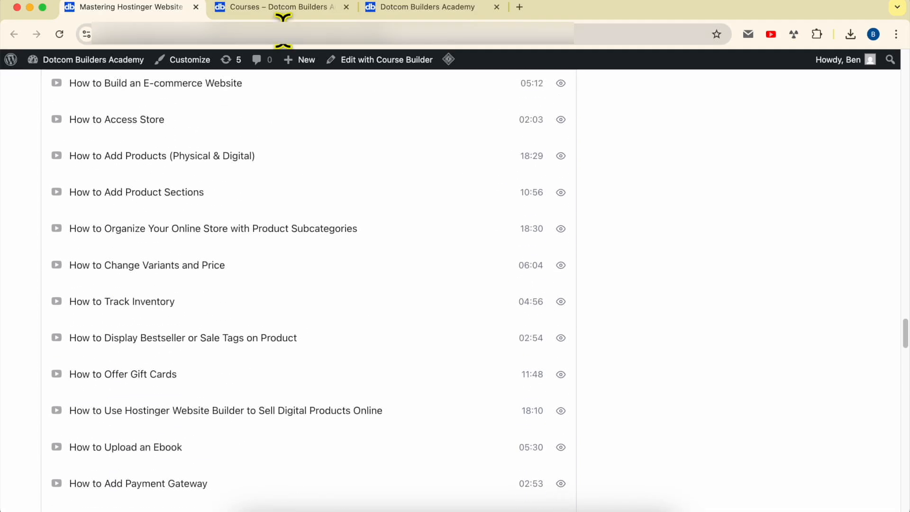
{"action": "left_click", "coordinate": [278, 13]}
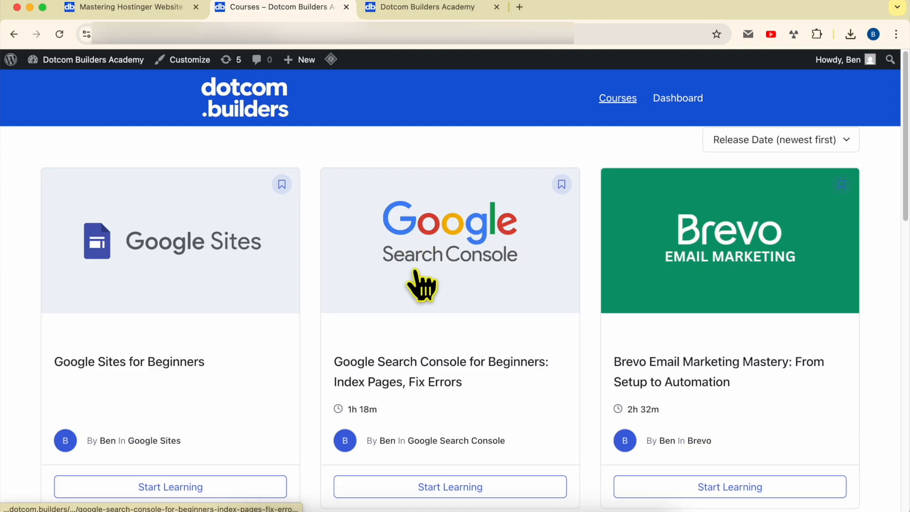
- Look through the Hostinger courses in the academy's catalogue and switch to the other open Dotcom Builders Academy page
{"action": "scroll", "coordinate": [772, 291], "scroll_direction": "down", "scroll_amount": 8}
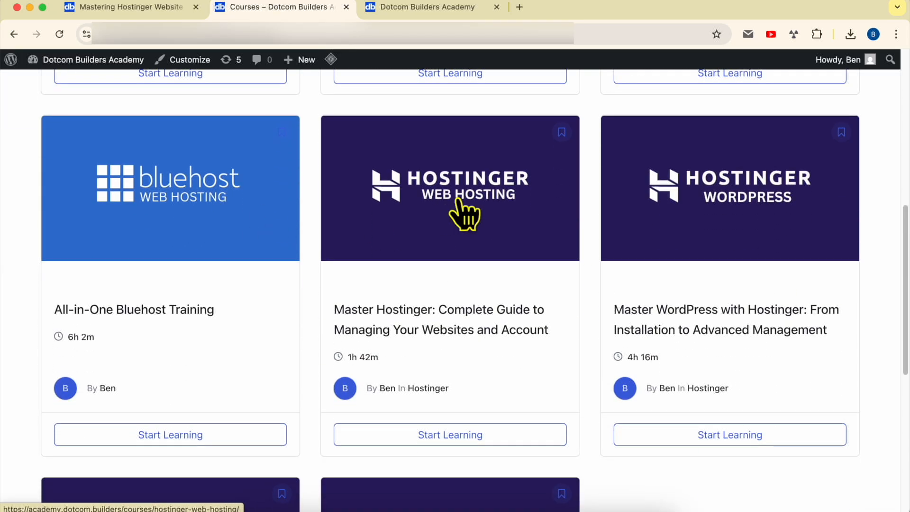
{"action": "scroll", "coordinate": [178, 315], "scroll_direction": "down", "scroll_amount": 4}
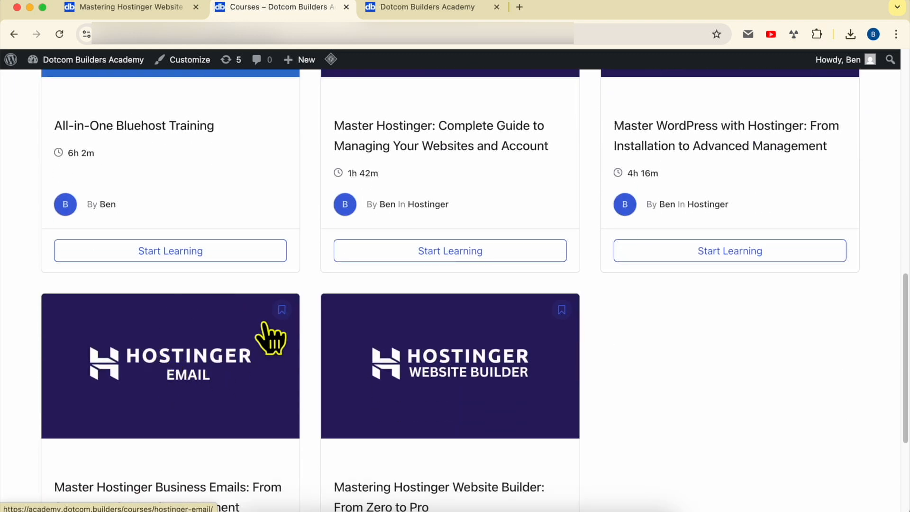
{"action": "left_click", "coordinate": [388, 13]}
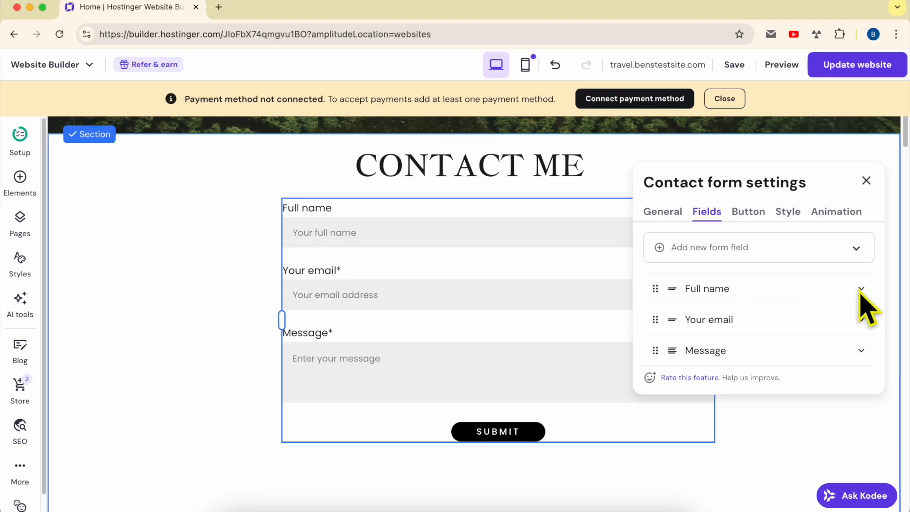
- In the website builder, make the Full name field of the contact form required and collapse its settings
{"action": "left_click", "coordinate": [862, 289]}
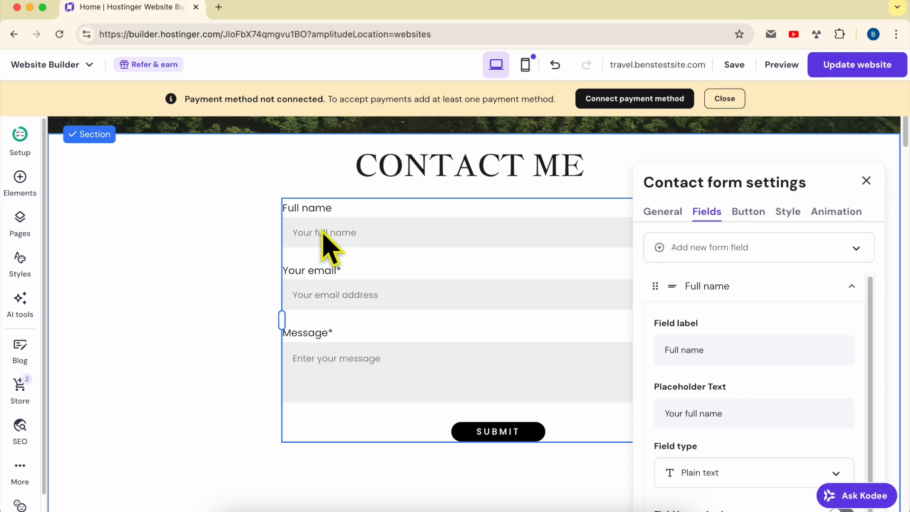
{"action": "scroll", "coordinate": [756, 393], "scroll_direction": "down", "scroll_amount": 1}
{"action": "scroll", "coordinate": [774, 403], "scroll_direction": "down", "scroll_amount": 1}
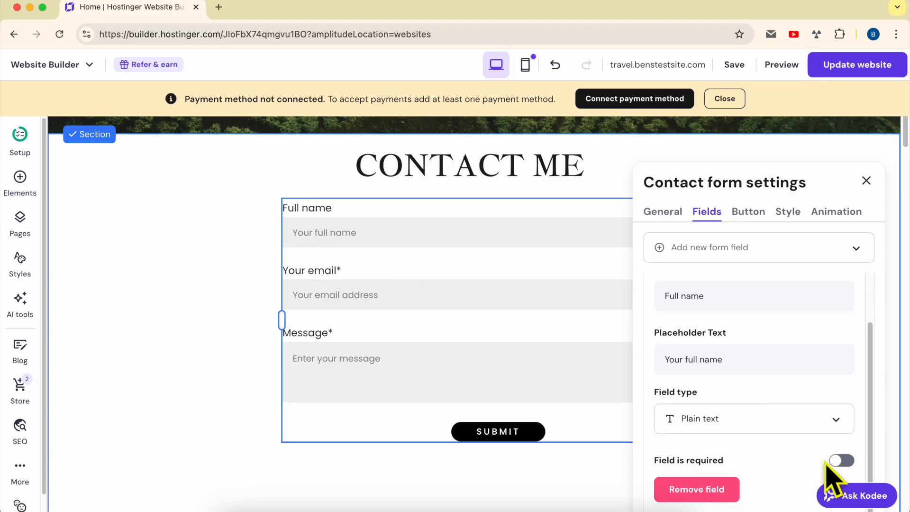
{"action": "left_click", "coordinate": [840, 461]}
{"action": "scroll", "coordinate": [772, 472], "scroll_direction": "down", "scroll_amount": 3}
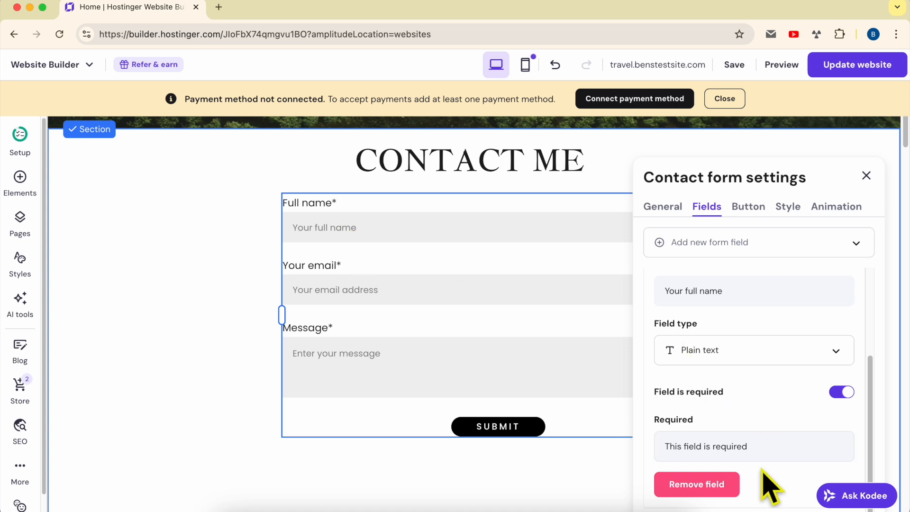
{"action": "scroll", "coordinate": [744, 370], "scroll_direction": "up", "scroll_amount": 2}
{"action": "scroll", "coordinate": [746, 351], "scroll_direction": "up", "scroll_amount": 3}
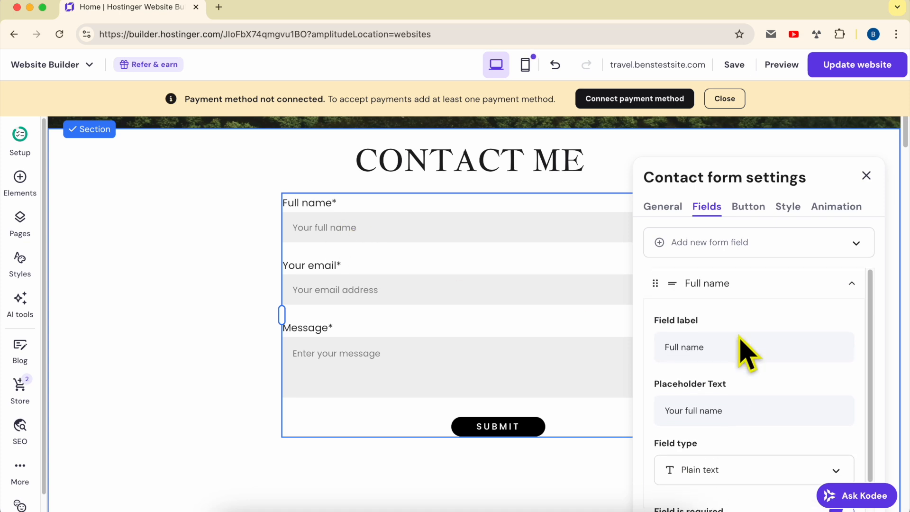
{"action": "left_click", "coordinate": [852, 284]}
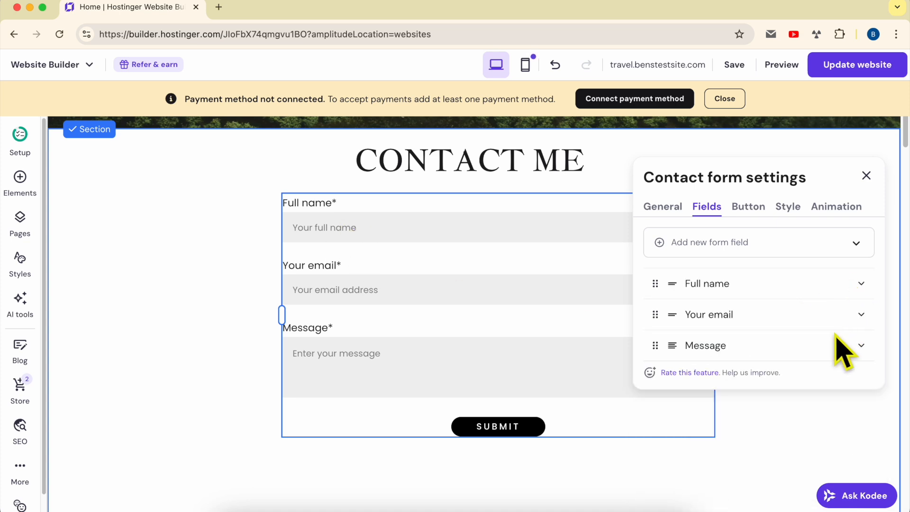
- Review the settings of the contact form's Your email field, then briefly expand and collapse the Message field
{"action": "left_click", "coordinate": [862, 313]}
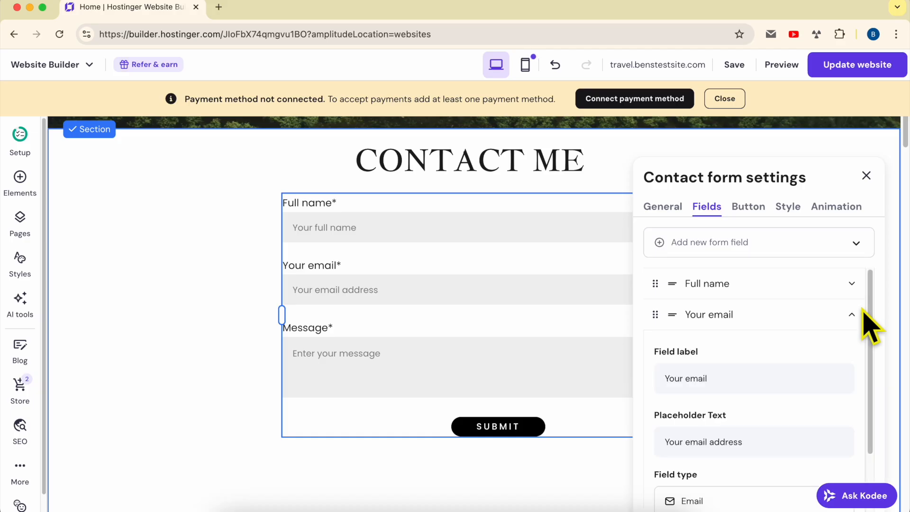
{"action": "left_click", "coordinate": [863, 313]}
{"action": "left_click", "coordinate": [862, 346]}
{"action": "left_click", "coordinate": [862, 346]}
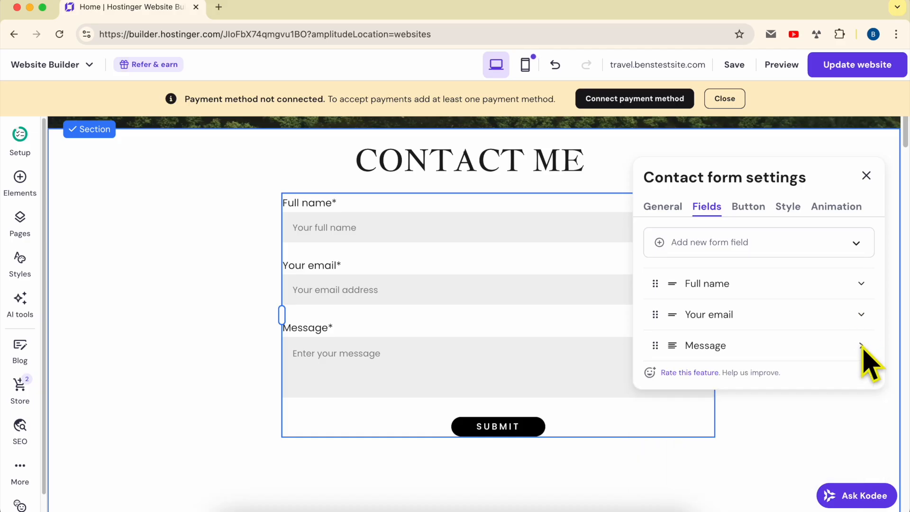
- Remove the Message field from the contact form
{"action": "left_click", "coordinate": [861, 346]}
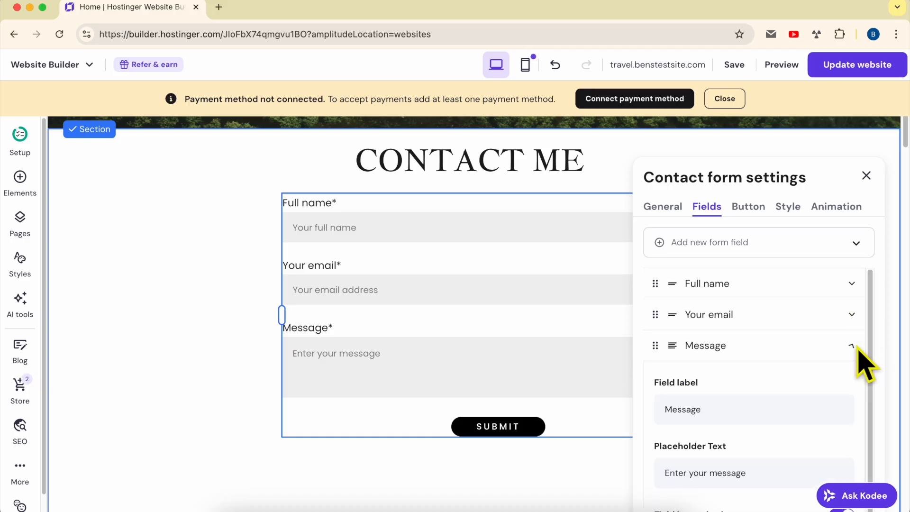
{"action": "scroll", "coordinate": [782, 368], "scroll_direction": "down", "scroll_amount": 1}
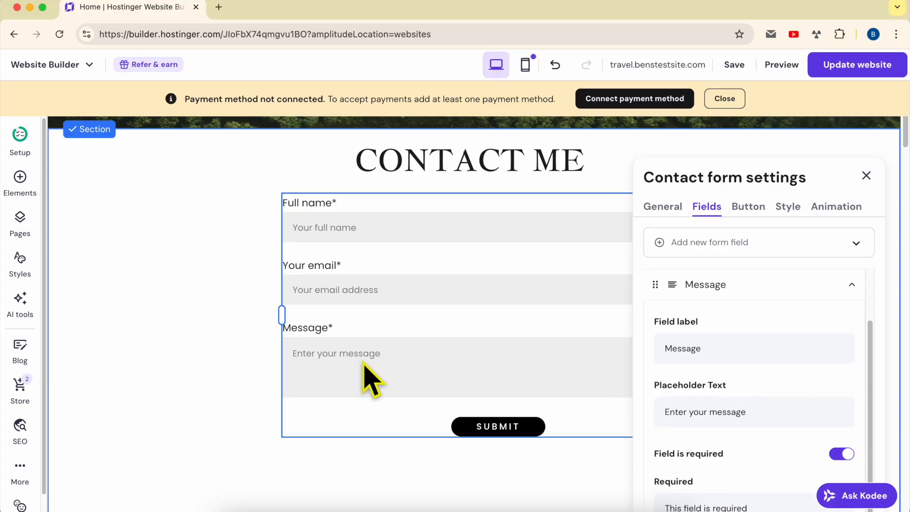
{"action": "scroll", "coordinate": [829, 363], "scroll_direction": "down", "scroll_amount": 5}
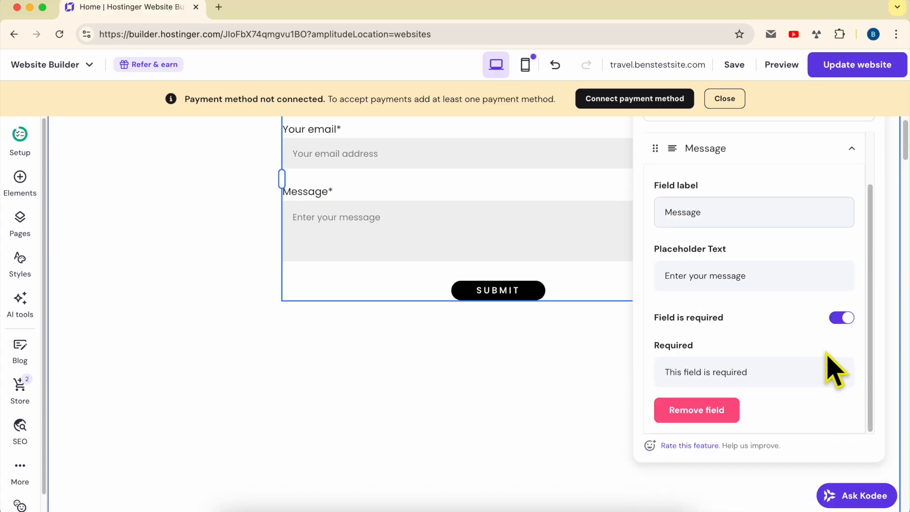
{"action": "left_click", "coordinate": [693, 417]}
{"action": "scroll", "coordinate": [665, 371], "scroll_direction": "up", "scroll_amount": 7}
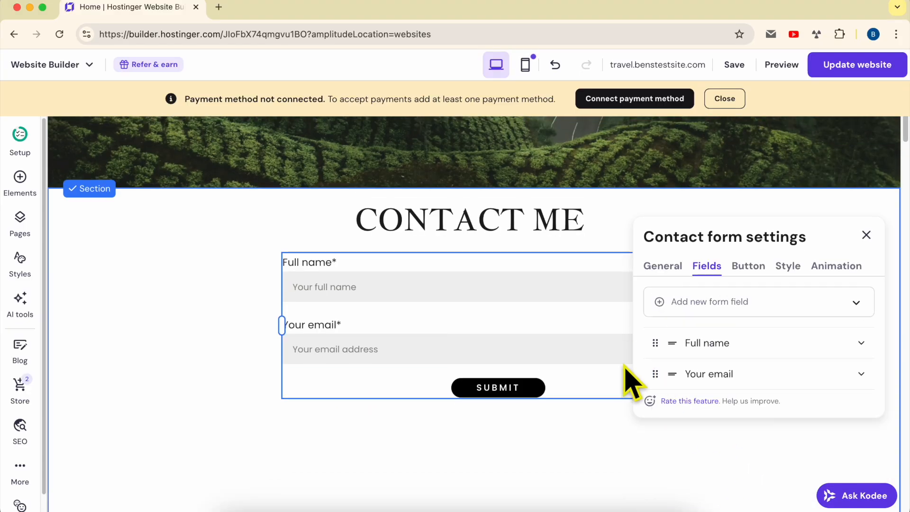
- Add a Short answer field and a Paragraph field to the contact form
{"action": "left_click", "coordinate": [771, 308]}
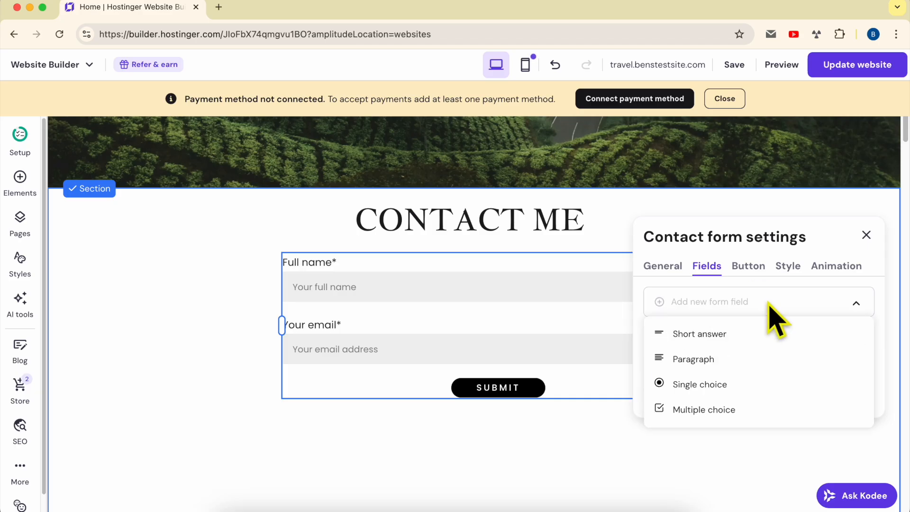
{"action": "left_click", "coordinate": [712, 338]}
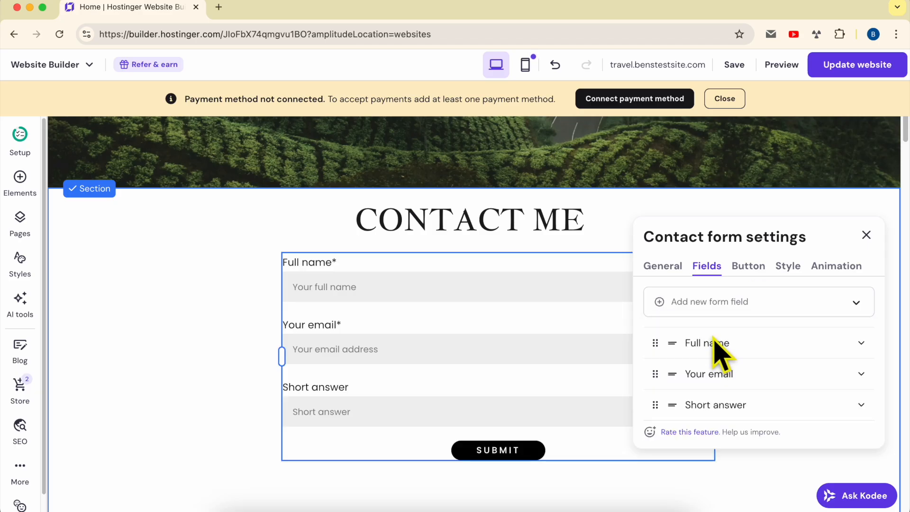
{"action": "left_click", "coordinate": [703, 310]}
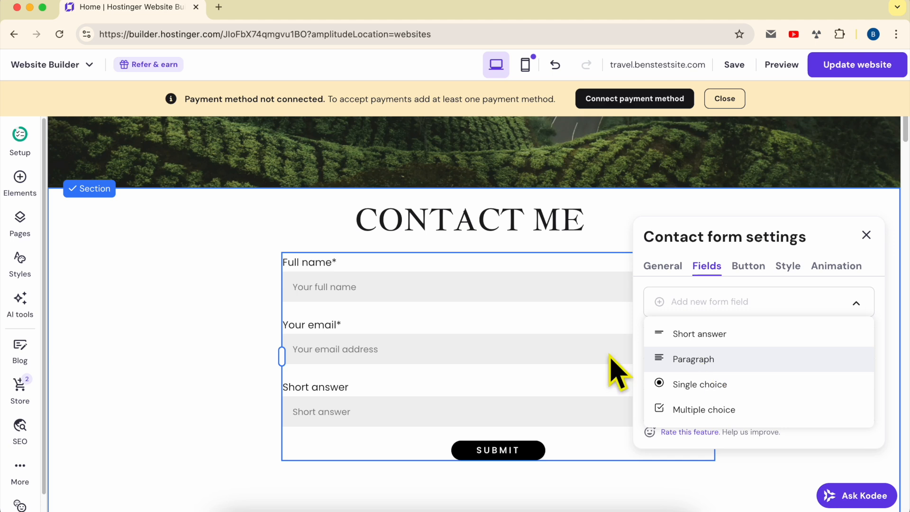
{"action": "left_click", "coordinate": [697, 371]}
{"action": "scroll", "coordinate": [548, 372], "scroll_direction": "down", "scroll_amount": 2}
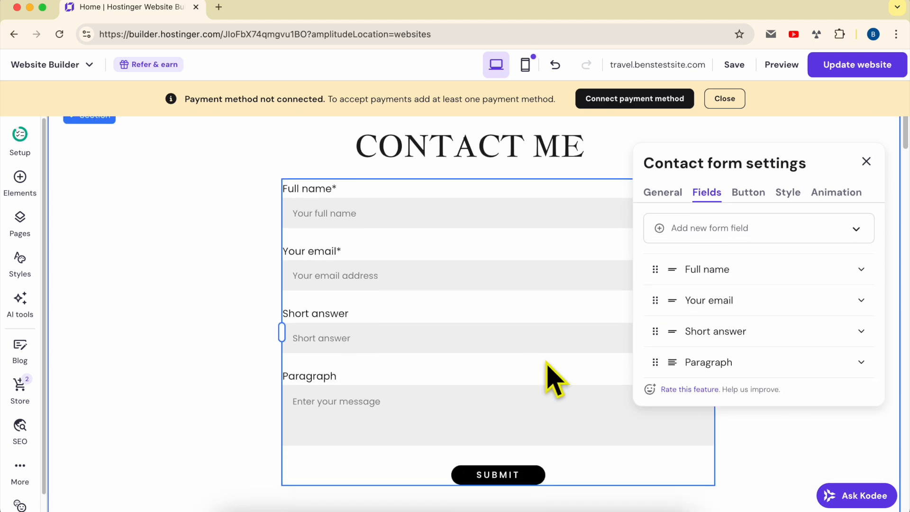
{"action": "scroll", "coordinate": [769, 378], "scroll_direction": "down", "scroll_amount": 2}
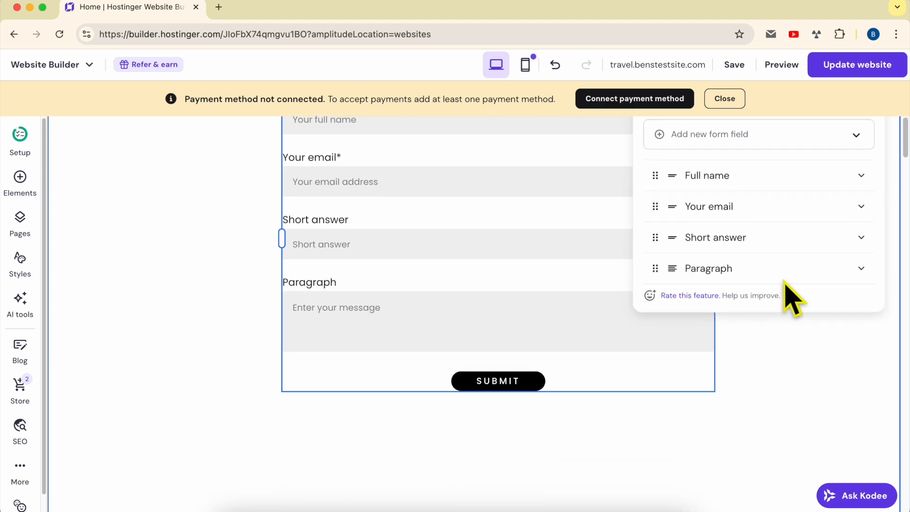
- Change the Paragraph field's label to "Your message" and make the field required
{"action": "left_click", "coordinate": [861, 269]}
{"action": "left_click", "coordinate": [673, 334]}
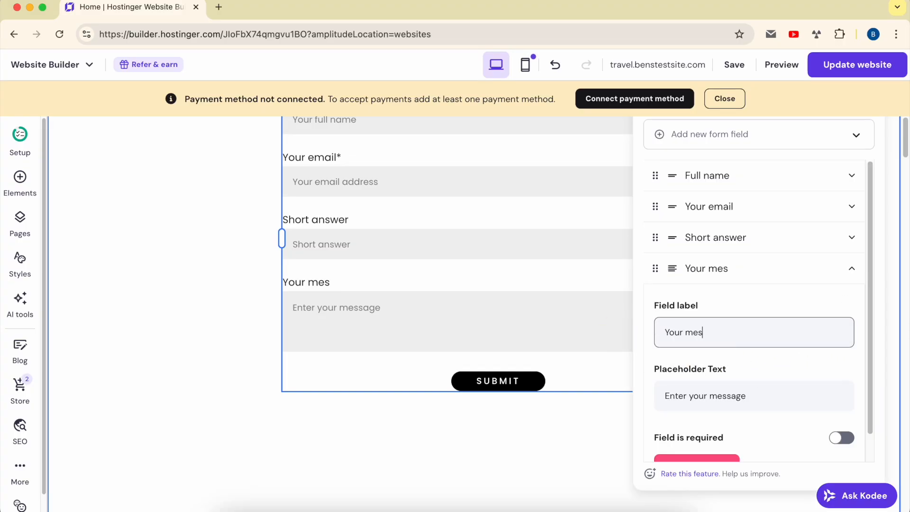
{"action": "left_click", "coordinate": [707, 396]}
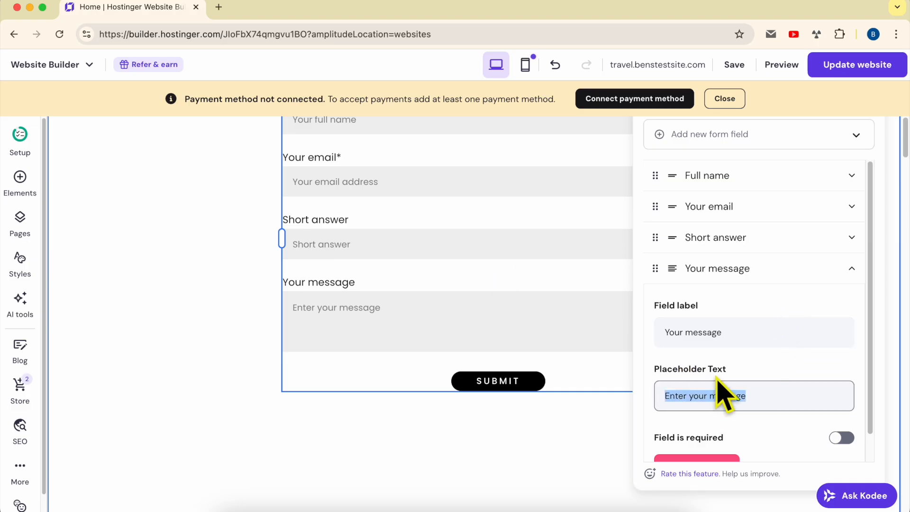
{"action": "scroll", "coordinate": [773, 415], "scroll_direction": "down", "scroll_amount": 1}
{"action": "left_click", "coordinate": [842, 412]}
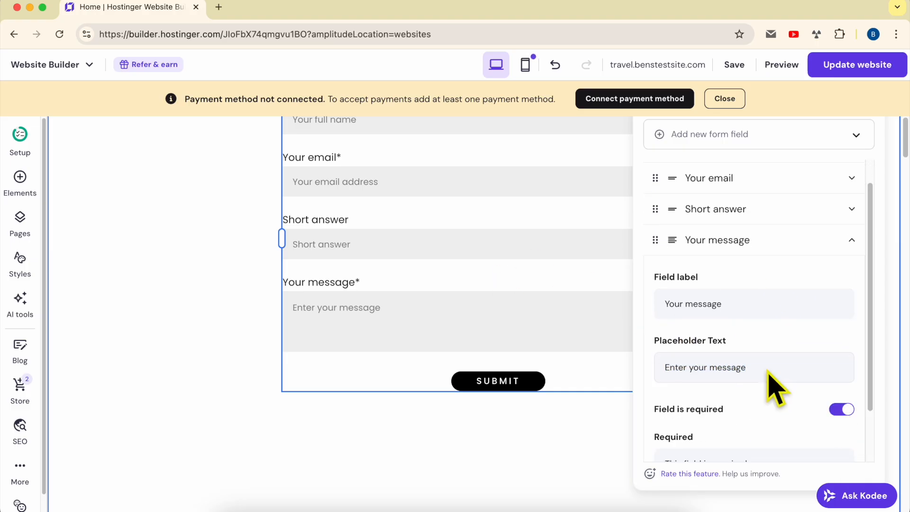
{"action": "scroll", "coordinate": [771, 377], "scroll_direction": "down", "scroll_amount": 1}
{"action": "scroll", "coordinate": [773, 379], "scroll_direction": "down", "scroll_amount": 1}
{"action": "scroll", "coordinate": [778, 385], "scroll_direction": "up", "scroll_amount": 3}
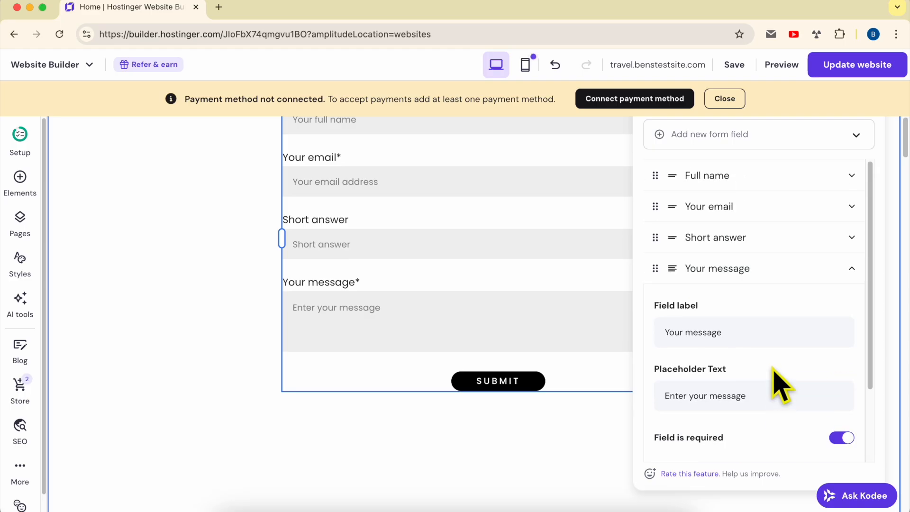
{"action": "left_click", "coordinate": [856, 273]}
- Remove the Short answer field from the contact form
{"action": "left_click", "coordinate": [862, 238]}
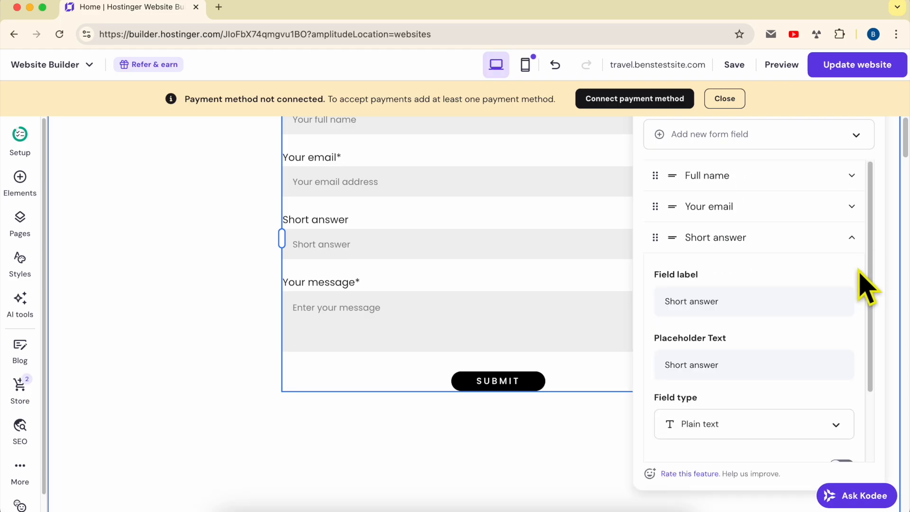
{"action": "scroll", "coordinate": [824, 380], "scroll_direction": "down", "scroll_amount": 1}
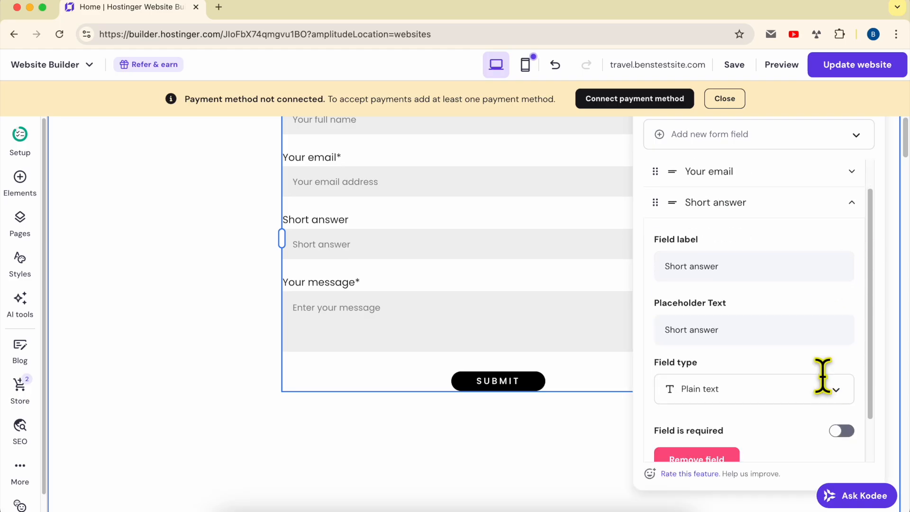
{"action": "left_click", "coordinate": [733, 460]}
{"action": "scroll", "coordinate": [509, 266], "scroll_direction": "up", "scroll_amount": 3}
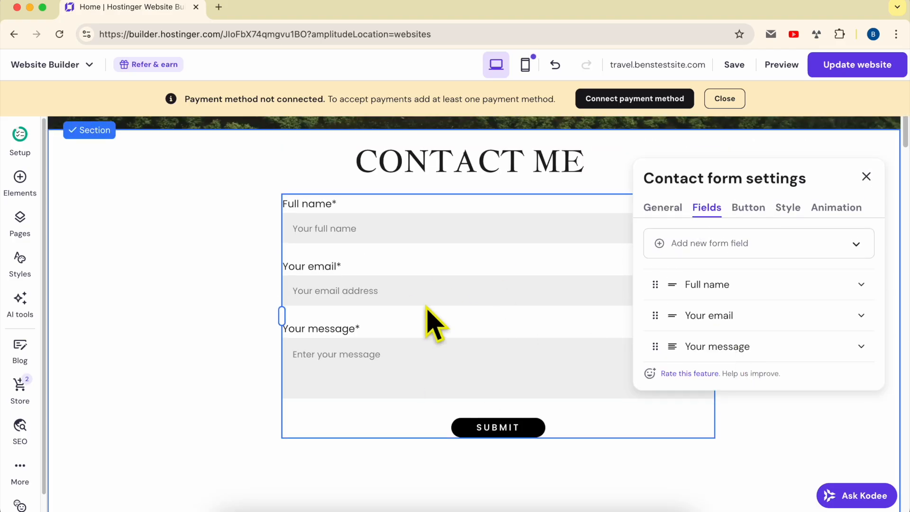
- Change the contact form's button text to "Send your message"
{"action": "left_click", "coordinate": [747, 210]}
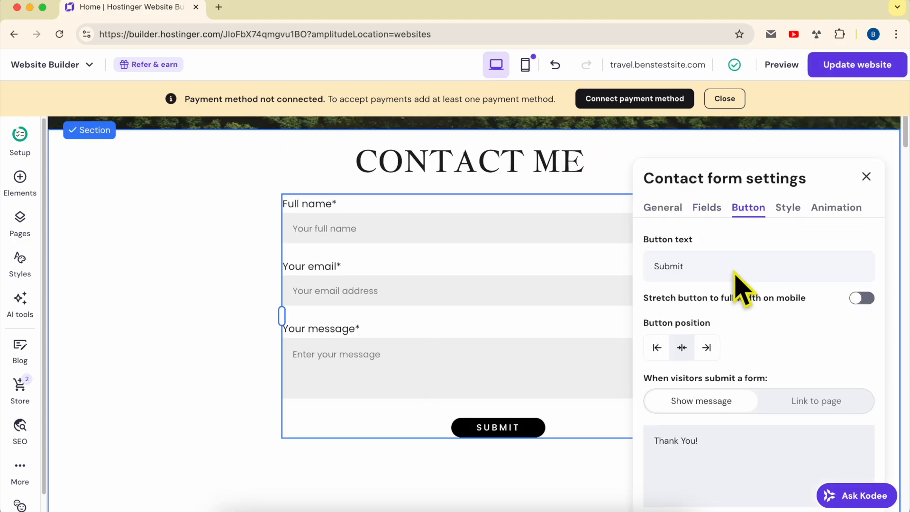
{"action": "left_click", "coordinate": [699, 268]}
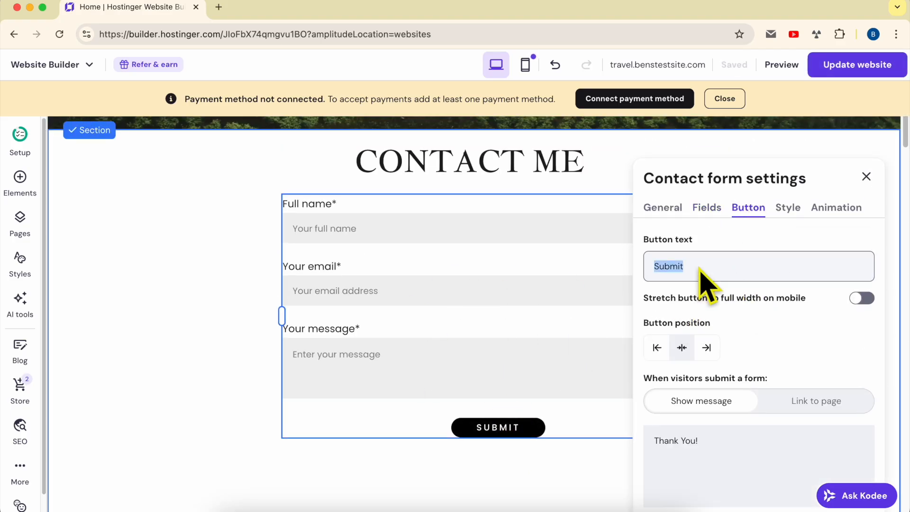
{"action": "type", "text": "Send your mas"}
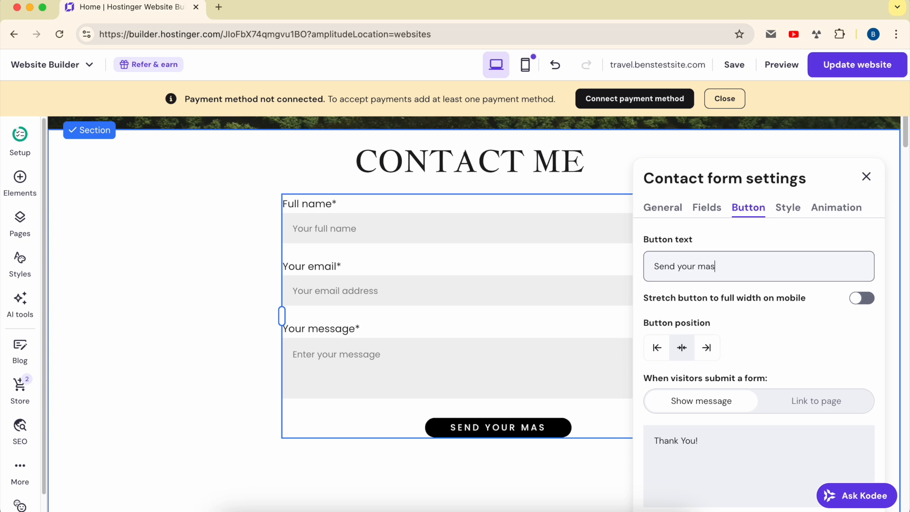
{"action": "key", "text": "BackSpace"}
{"action": "key", "text": "BackSpace"}
{"action": "type", "text": "essage"}
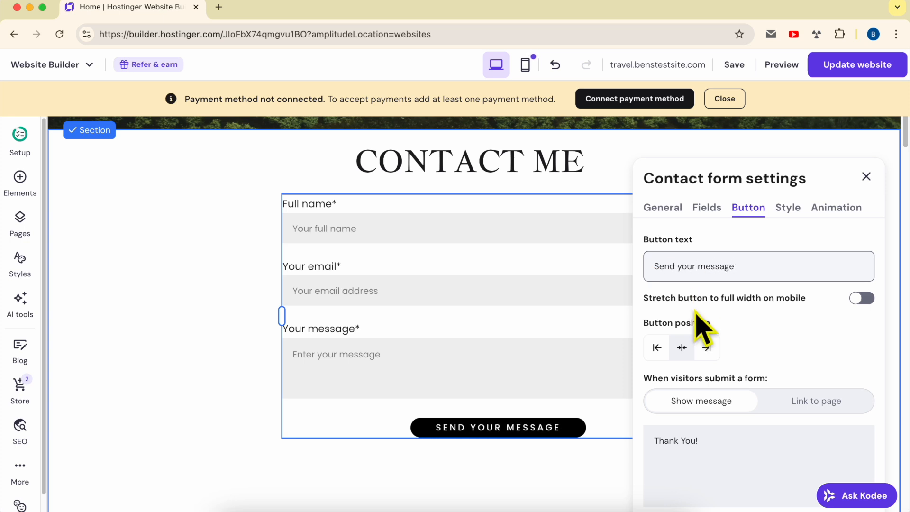
- Try stretching the form's button to full width on mobile, check it in the mobile view, and turn the stretch option off again
{"action": "left_click", "coordinate": [883, 316]}
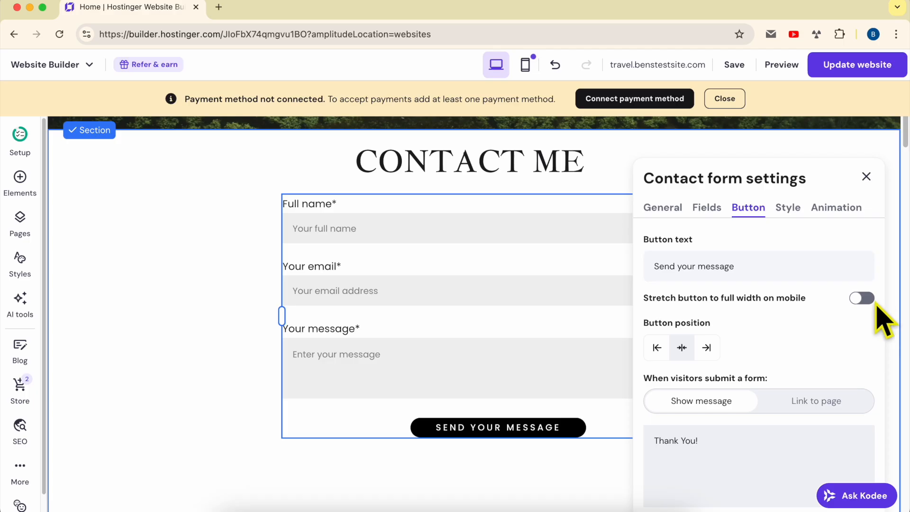
{"action": "left_click", "coordinate": [526, 65]}
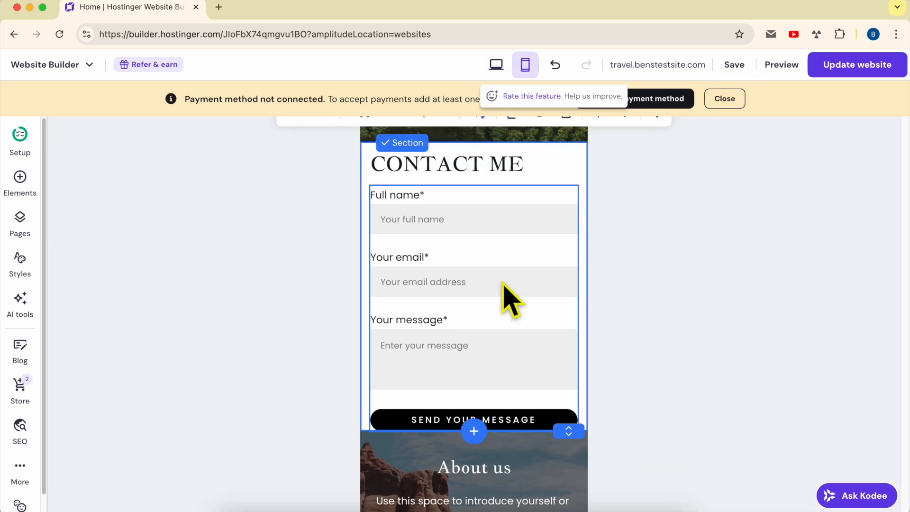
{"action": "left_click", "coordinate": [455, 279]}
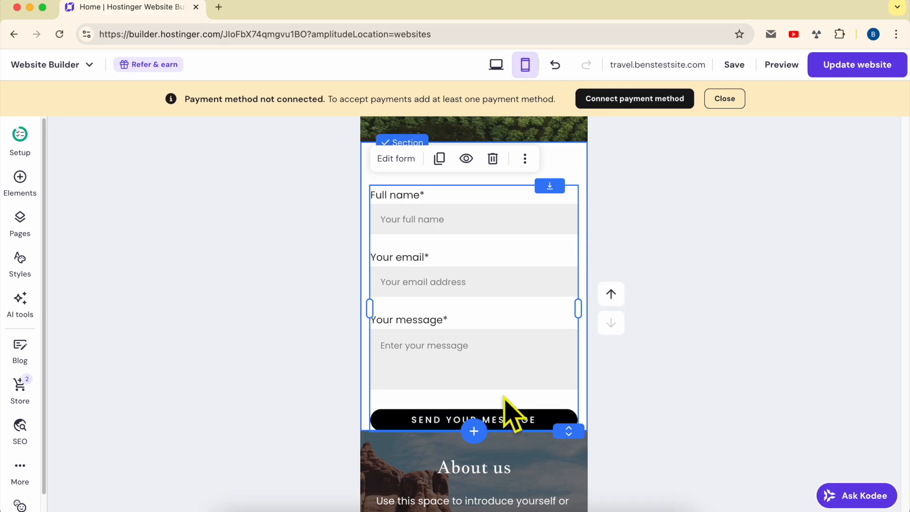
{"action": "left_click", "coordinate": [396, 158]}
{"action": "left_click", "coordinate": [711, 174]}
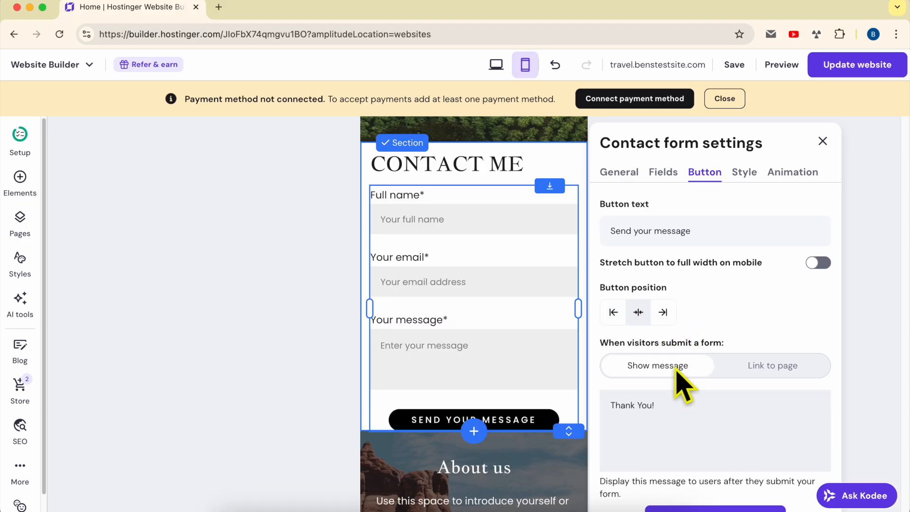
{"action": "scroll", "coordinate": [676, 380], "scroll_direction": "down", "scroll_amount": 3}
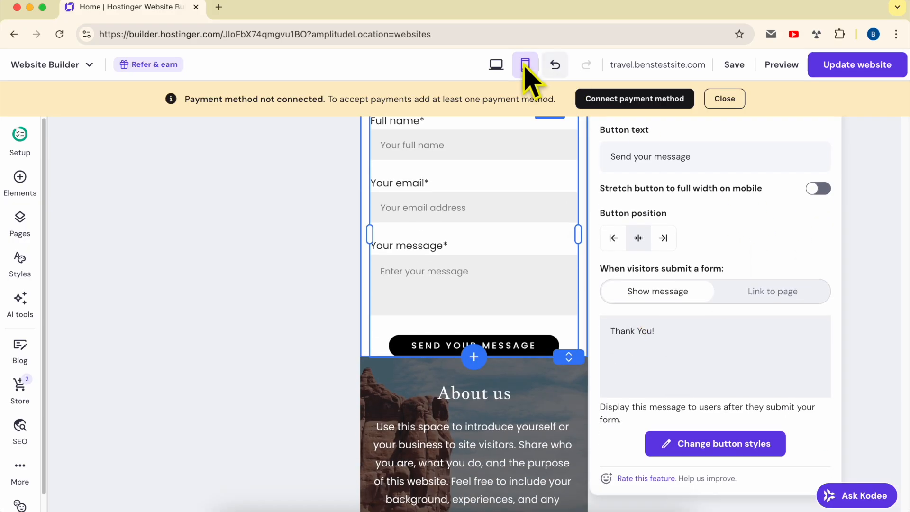
- Return to the desktop view and set the message shown after submitting the contact form to "Thank You for your message"
{"action": "left_click", "coordinate": [497, 65]}
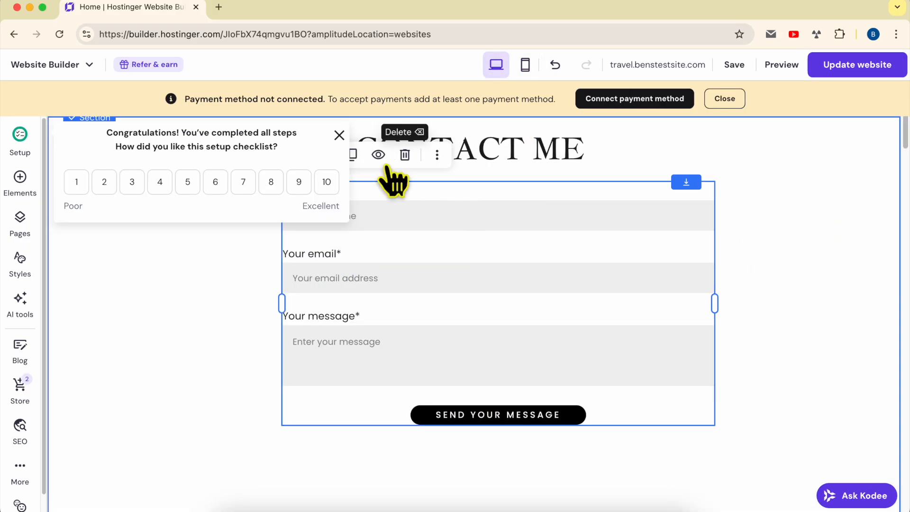
{"action": "left_click", "coordinate": [339, 136]}
{"action": "left_click", "coordinate": [309, 155]}
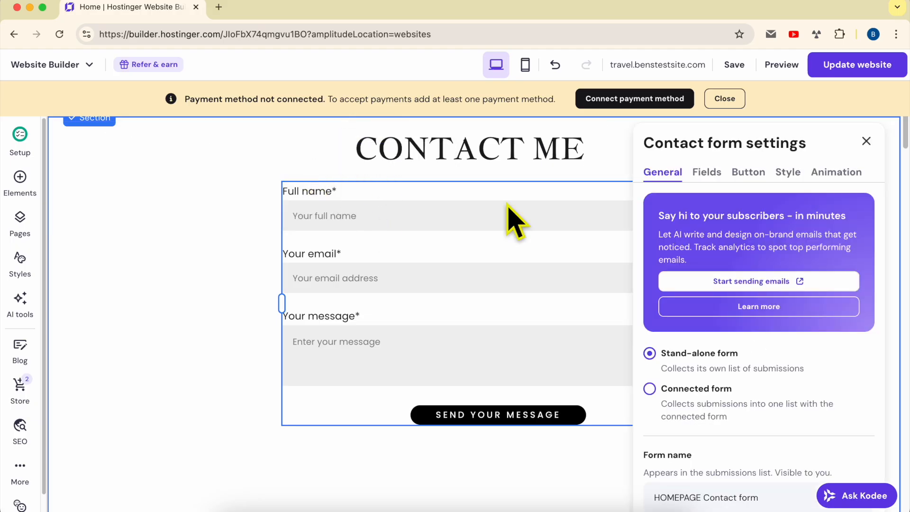
{"action": "left_click", "coordinate": [747, 174]}
{"action": "scroll", "coordinate": [747, 356], "scroll_direction": "down", "scroll_amount": 10}
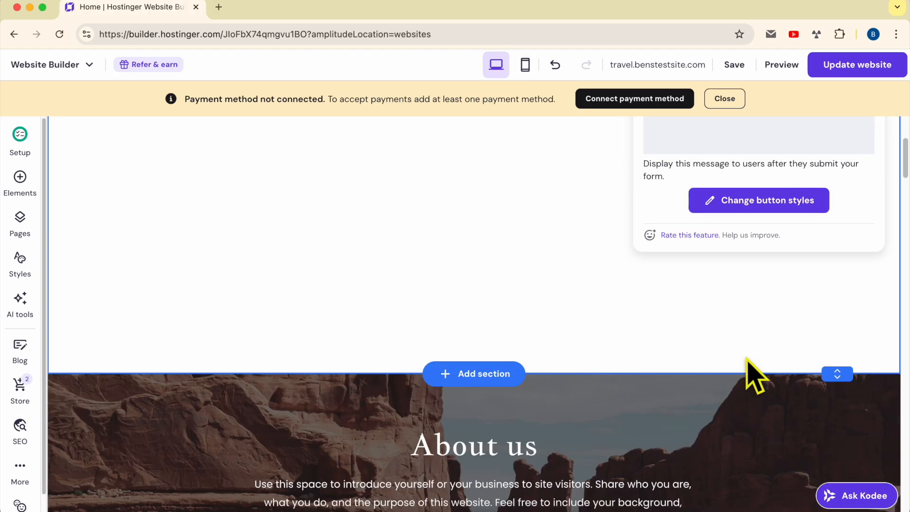
{"action": "scroll", "coordinate": [752, 376], "scroll_direction": "up", "scroll_amount": 4}
{"action": "scroll", "coordinate": [748, 361], "scroll_direction": "up", "scroll_amount": 4}
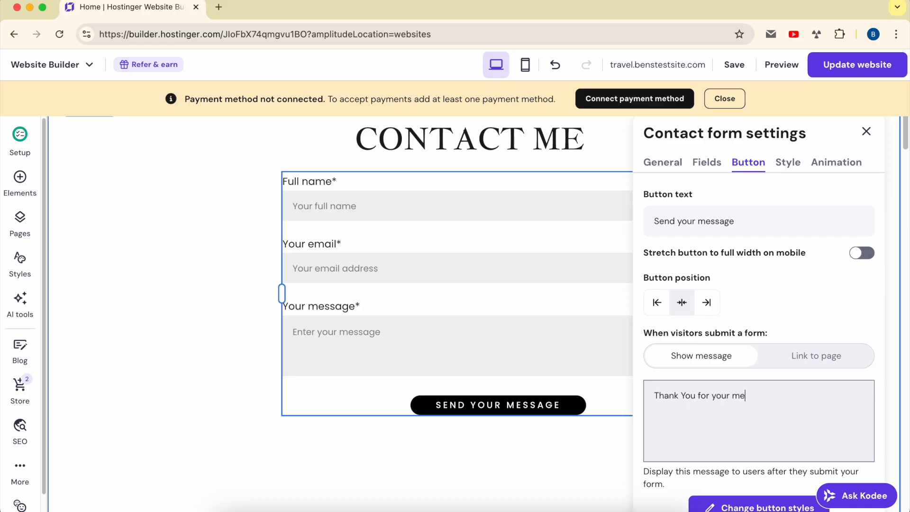
{"action": "scroll", "coordinate": [789, 379], "scroll_direction": "down", "scroll_amount": 1}
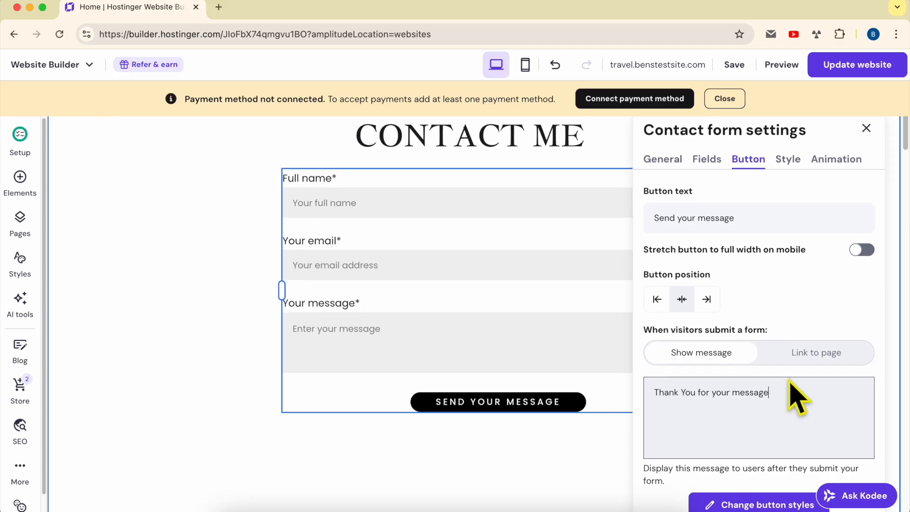
- Try the link-to-page option for form submissions, look through the available pages, and return to showing a message
{"action": "left_click", "coordinate": [820, 334]}
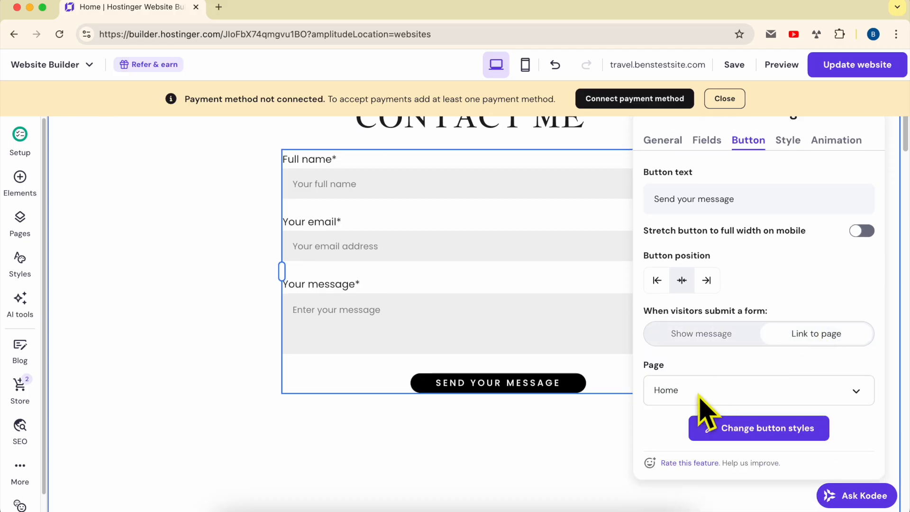
{"action": "left_click", "coordinate": [729, 399]}
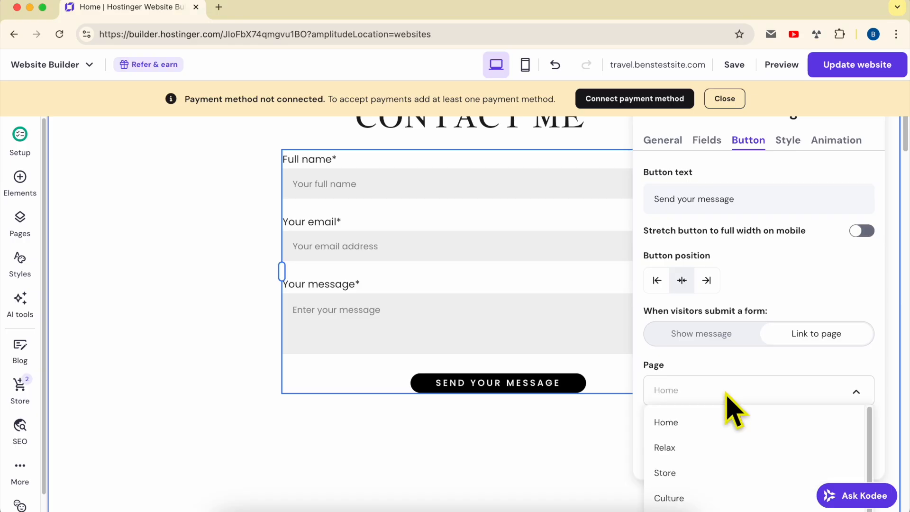
{"action": "scroll", "coordinate": [713, 407], "scroll_direction": "down", "scroll_amount": 1}
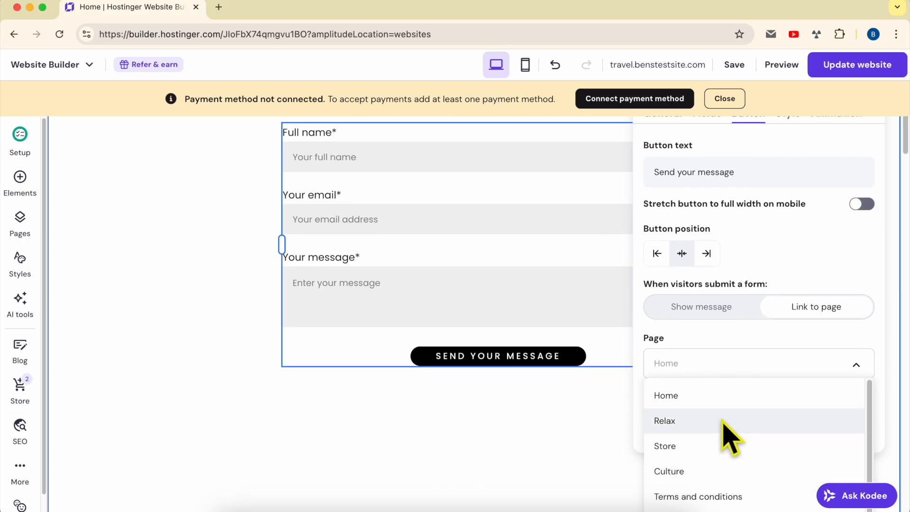
{"action": "scroll", "coordinate": [723, 420], "scroll_direction": "down", "scroll_amount": 1}
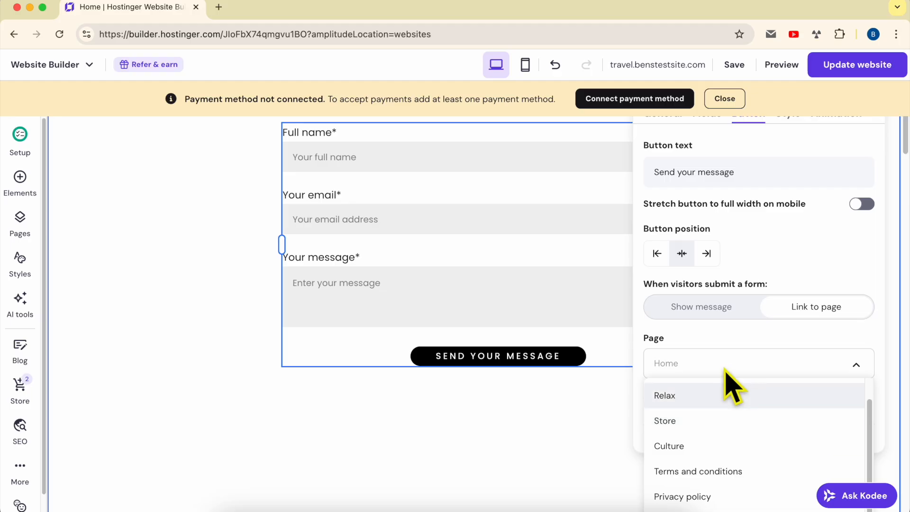
{"action": "left_click", "coordinate": [722, 338]}
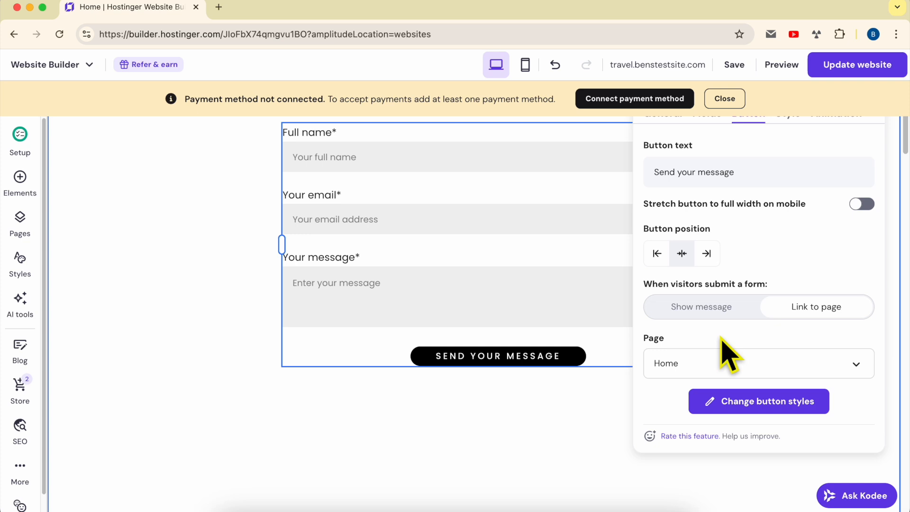
{"action": "left_click", "coordinate": [740, 363]}
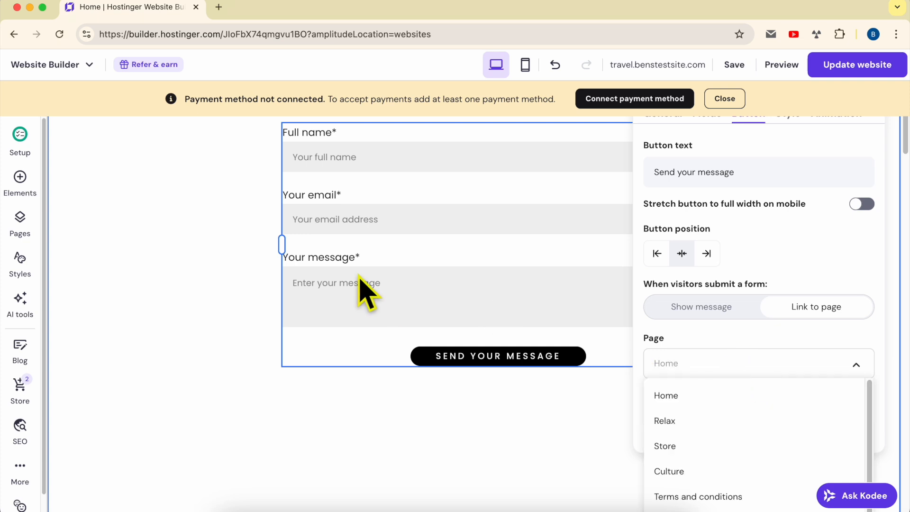
{"action": "scroll", "coordinate": [772, 439], "scroll_direction": "down", "scroll_amount": 5}
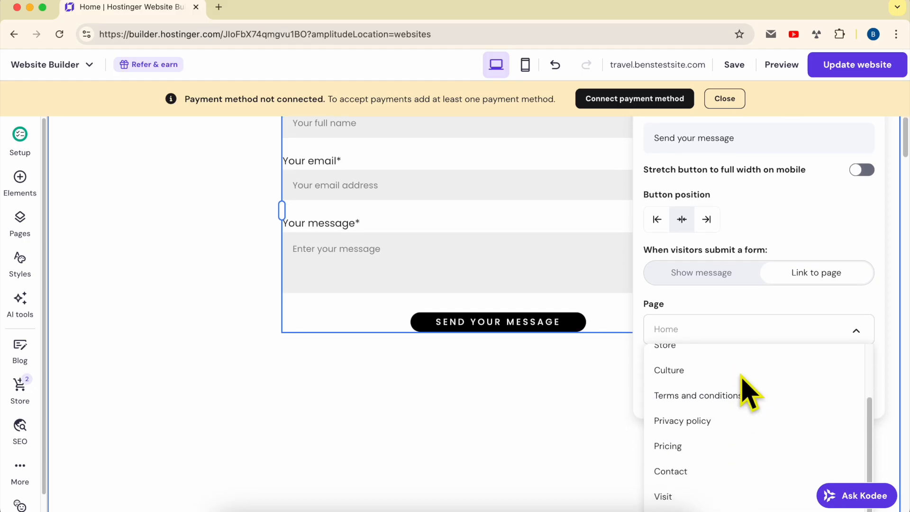
{"action": "left_click", "coordinate": [738, 308]}
{"action": "left_click", "coordinate": [706, 278]}
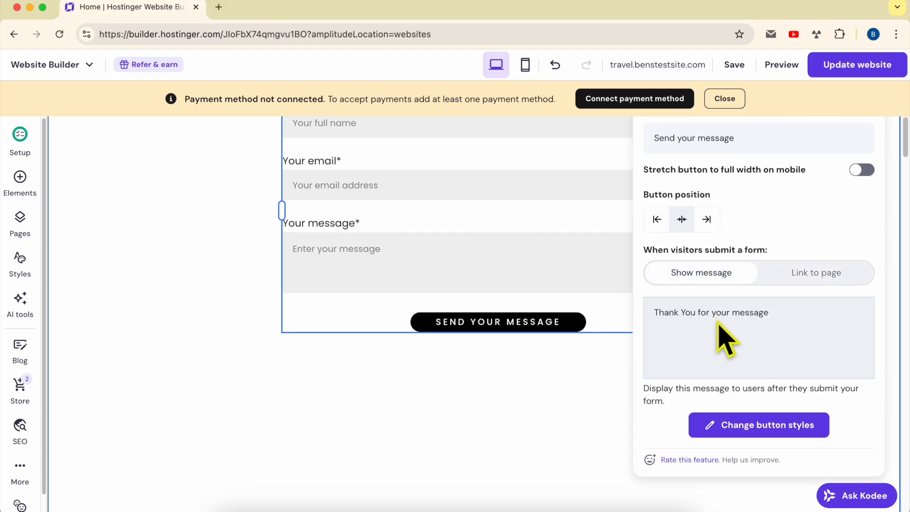
- Set the fill color of the contact form's submit button to a golden yellow for its normal state
{"action": "left_click", "coordinate": [774, 424]}
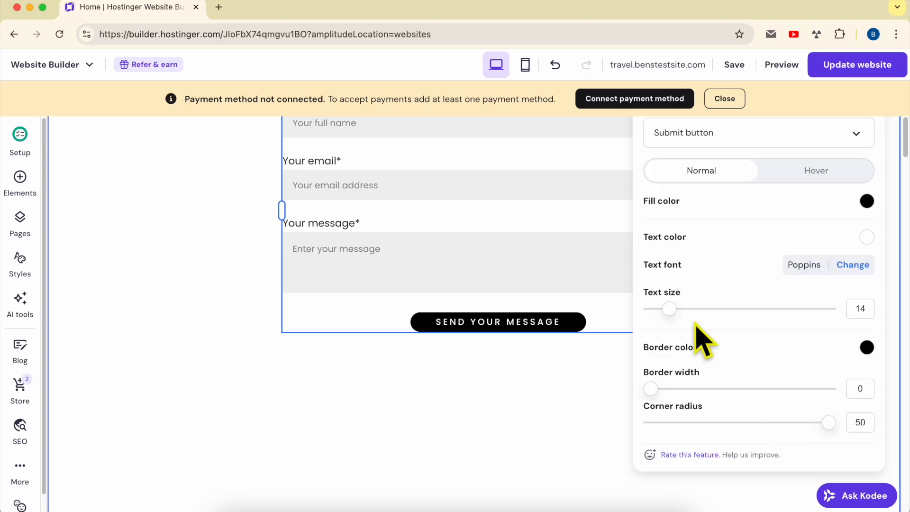
{"action": "scroll", "coordinate": [607, 272], "scroll_direction": "up", "scroll_amount": 1}
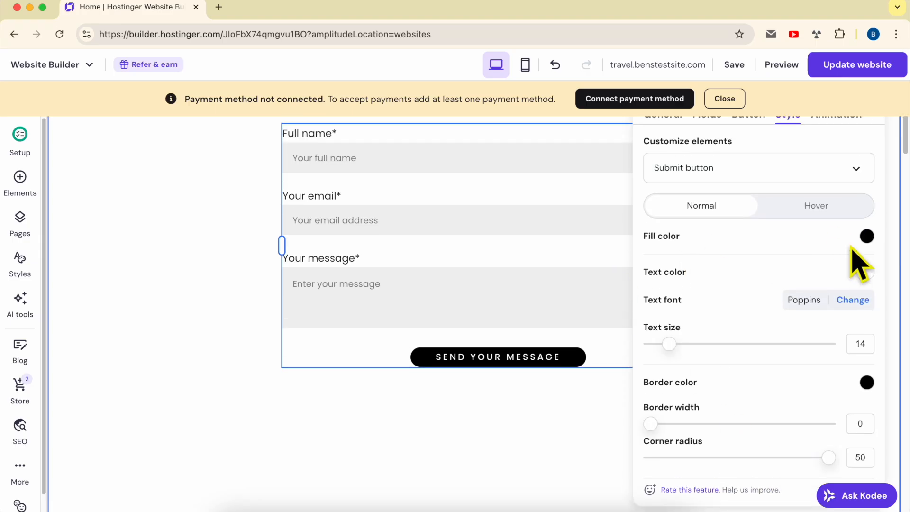
{"action": "left_click", "coordinate": [866, 237]}
{"action": "left_click", "coordinate": [788, 317]}
{"action": "left_click", "coordinate": [863, 305]}
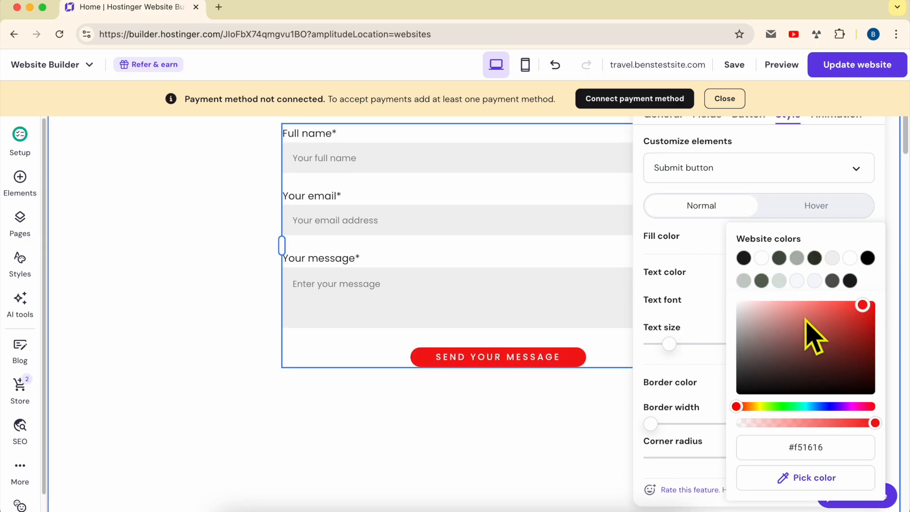
{"action": "left_click", "coordinate": [805, 319]}
{"action": "left_click", "coordinate": [756, 406]}
{"action": "left_click", "coordinate": [848, 311]}
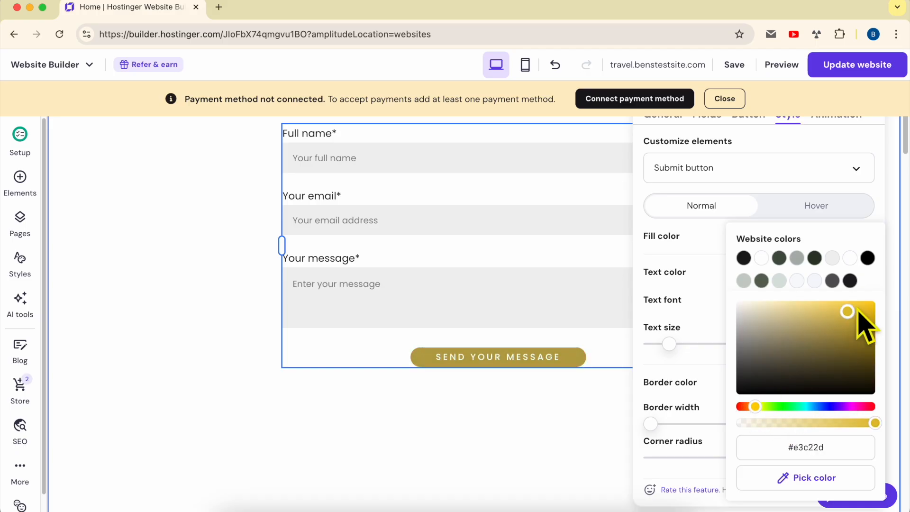
{"action": "left_click", "coordinate": [700, 271]}
- Change the submit button's text color to black and its text size to 25
{"action": "left_click", "coordinate": [867, 272]}
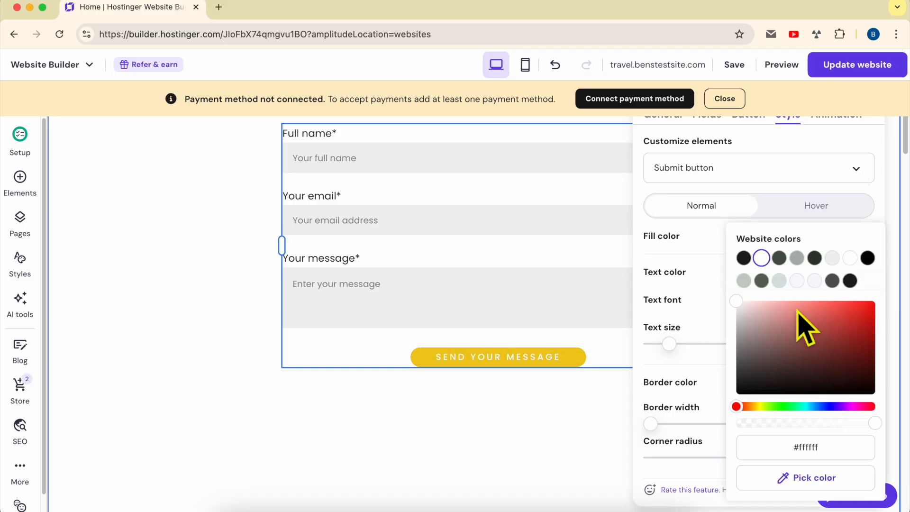
{"action": "left_click_drag", "start_coordinate": [798, 324], "coordinate": [728, 408]}
{"action": "left_click", "coordinate": [699, 261]}
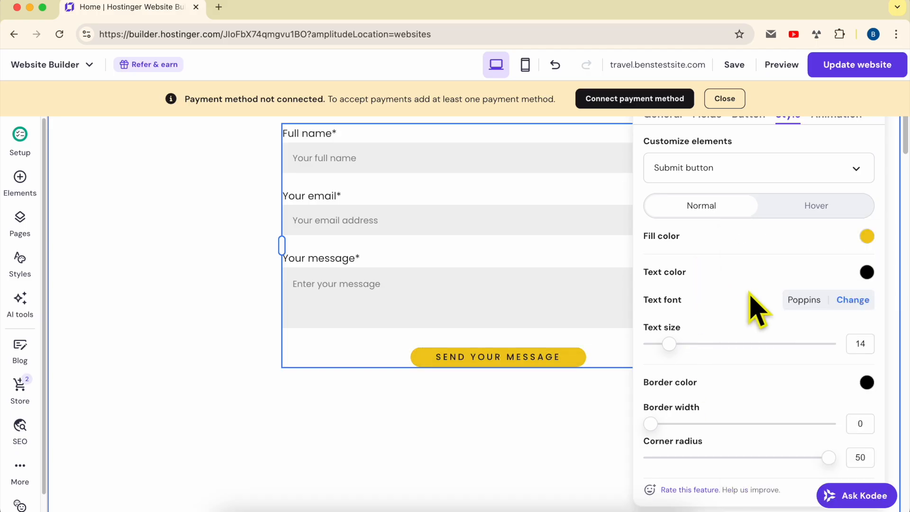
{"action": "left_click_drag", "start_coordinate": [698, 345], "coordinate": [720, 346]}
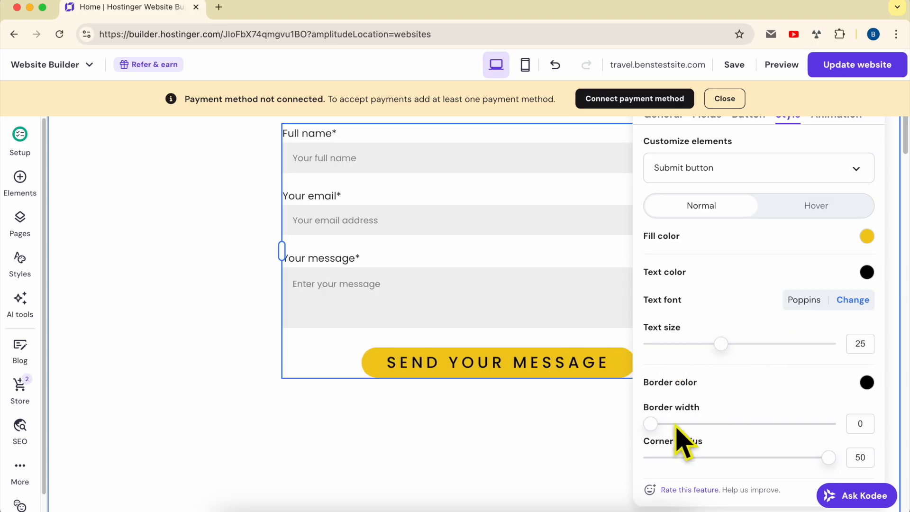
- Give the submit button a thin black border and reduce its corner radius to only slightly rounded corners
{"action": "mouse_move", "coordinate": [654, 425]}
{"action": "left_mouse_down"}
{"action": "mouse_move", "coordinate": [746, 425]}
{"action": "mouse_move", "coordinate": [653, 422]}
{"action": "left_mouse_up"}
{"action": "left_click_drag", "start_coordinate": [659, 416], "coordinate": [666, 418]}
{"action": "left_click_drag", "start_coordinate": [825, 454], "coordinate": [665, 458]}
- Try the contact form's No animation, Fade and Scale options and settle on the Slide animation
{"action": "scroll", "coordinate": [807, 237], "scroll_direction": "up", "scroll_amount": 3}
{"action": "left_click", "coordinate": [846, 192]}
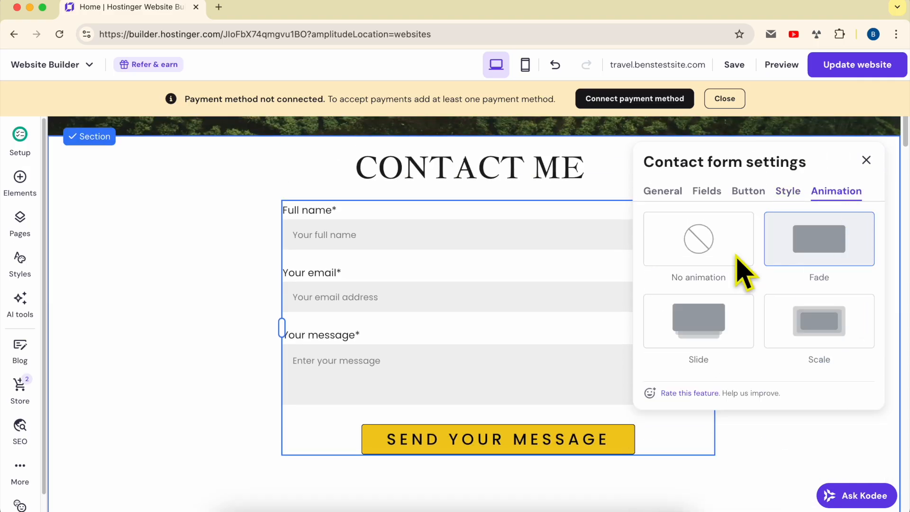
{"action": "left_click", "coordinate": [718, 244]}
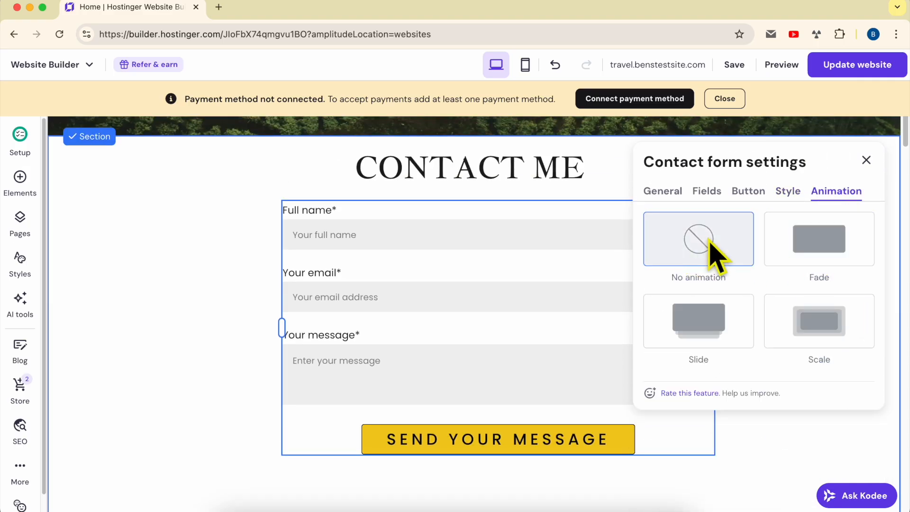
{"action": "left_click", "coordinate": [823, 246]}
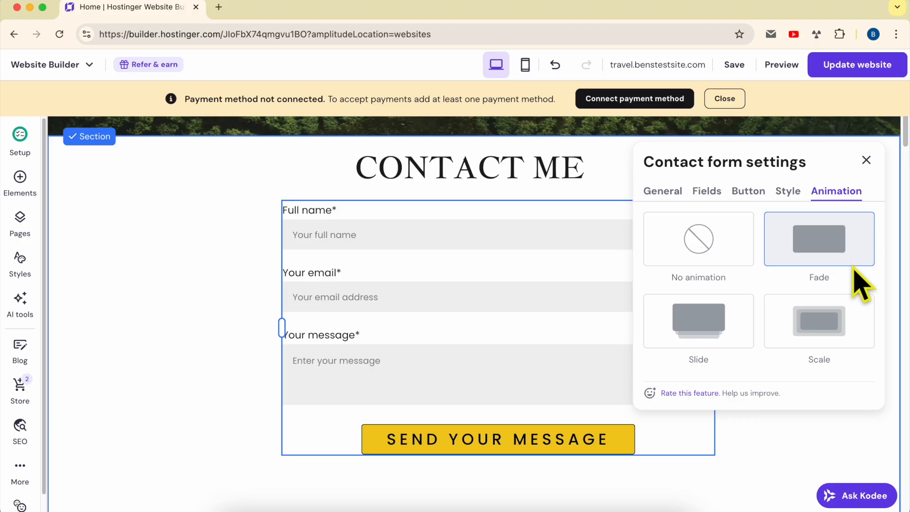
{"action": "left_click", "coordinate": [829, 330]}
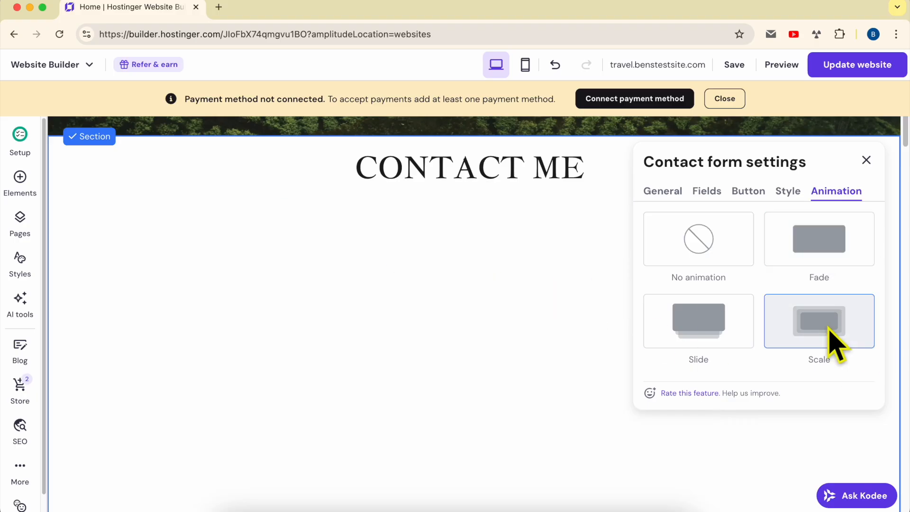
{"action": "left_click", "coordinate": [703, 328]}
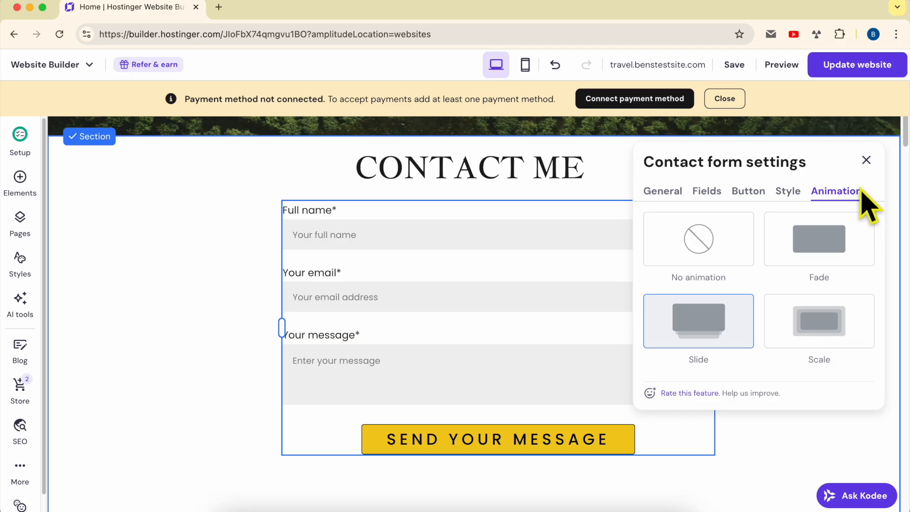
- Close the contact form settings, publish the website update, and open the live travel site
{"action": "left_click", "coordinate": [867, 161]}
{"action": "left_click", "coordinate": [869, 74]}
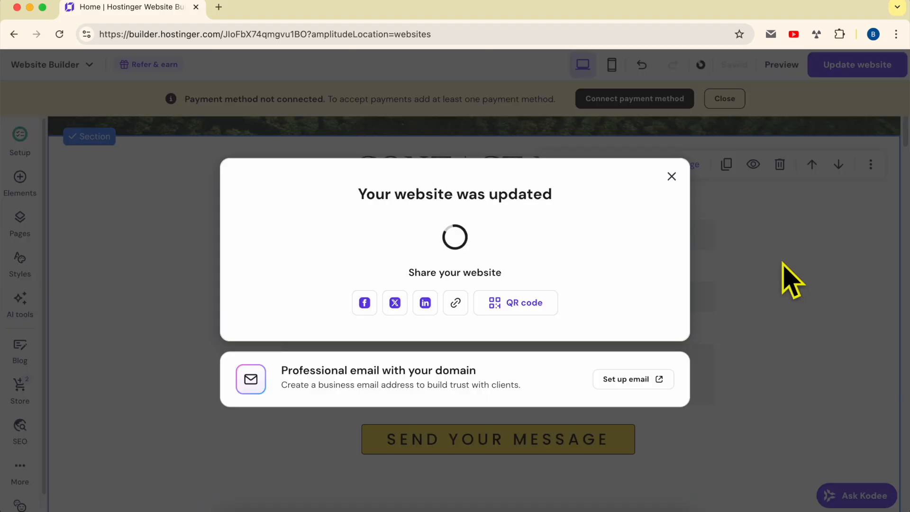
{"action": "left_click", "coordinate": [410, 252]}
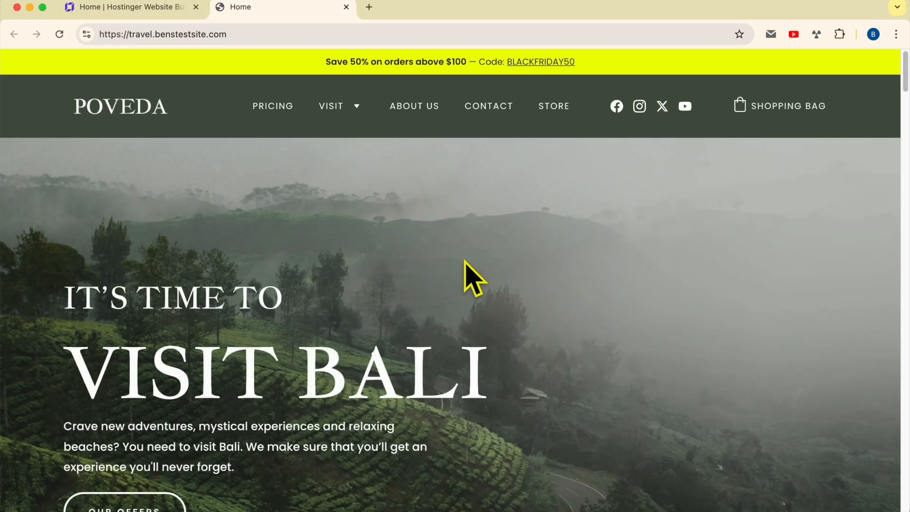
- Fill in the live CONTACT ME form with a full name, an email address and a test message, and submit it
{"action": "scroll", "coordinate": [472, 279], "scroll_direction": "down", "scroll_amount": 10}
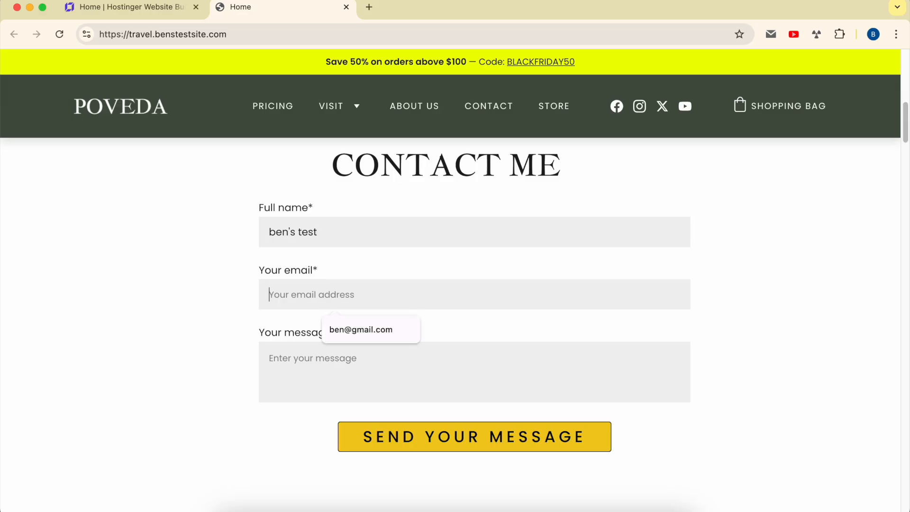
{"action": "key", "text": "Down"}
{"action": "key", "text": "Return"}
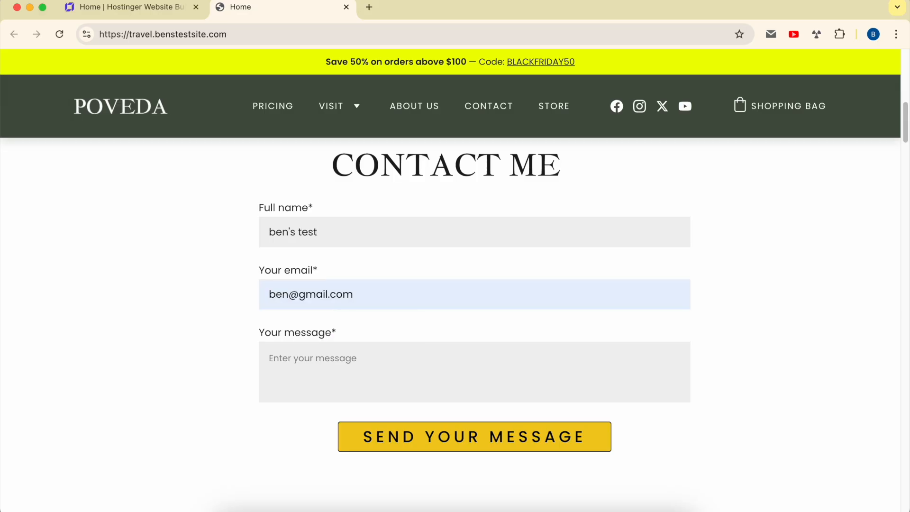
{"action": "left_click", "coordinate": [323, 366]}
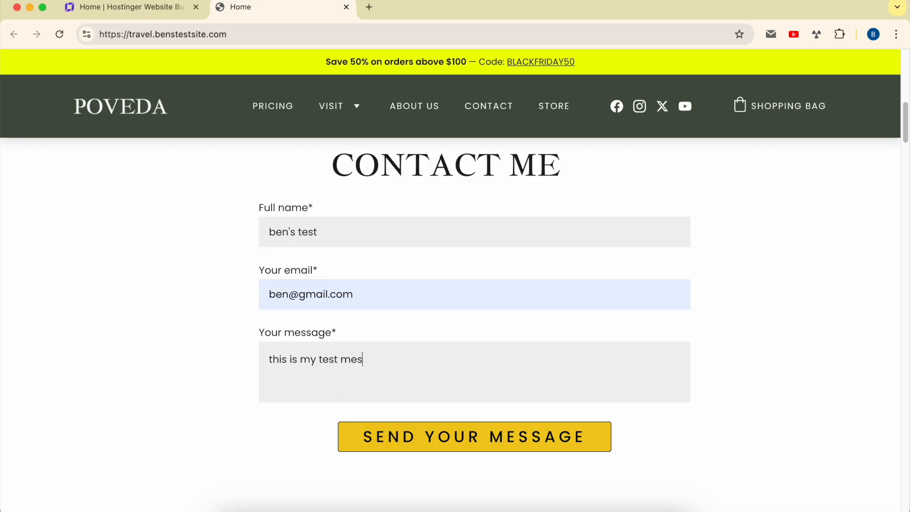
{"action": "left_click", "coordinate": [467, 435]}
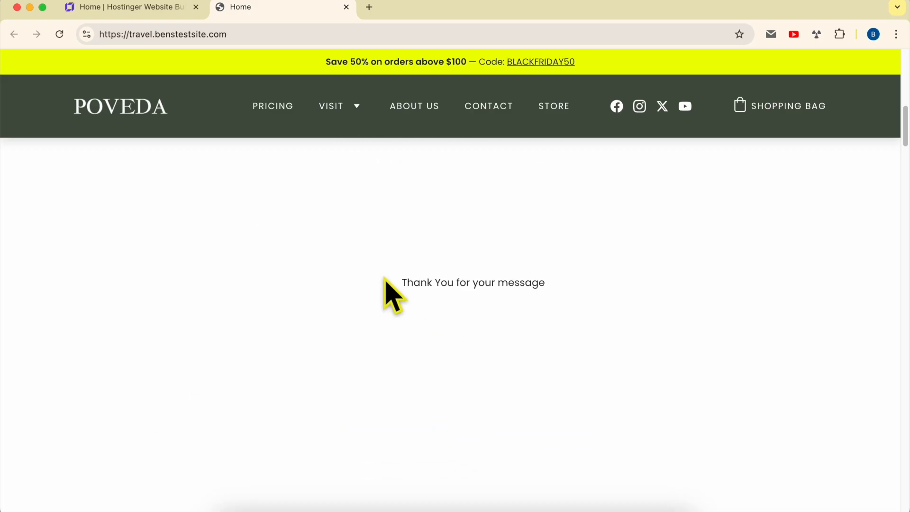
{"action": "left_click_drag", "start_coordinate": [385, 280], "coordinate": [568, 280]}
{"action": "left_click", "coordinate": [568, 280]}
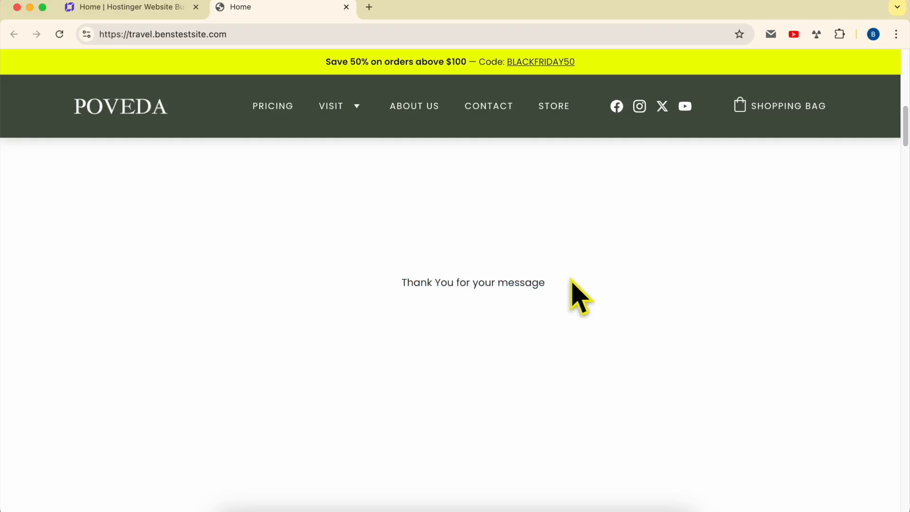
- Switch to the Gmail inbox that receives the form submissions and open the "Confirm your email address" message
{"action": "left_click", "coordinate": [771, 35]}
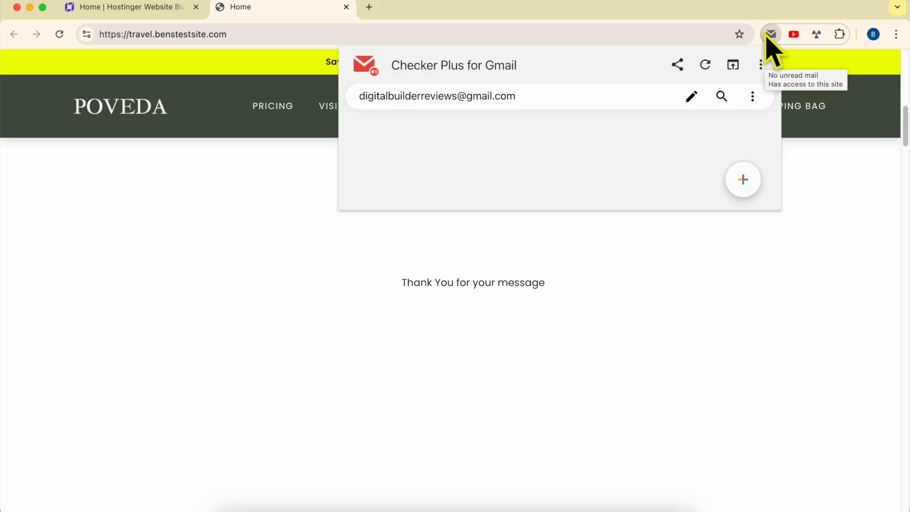
{"action": "left_click", "coordinate": [504, 96]}
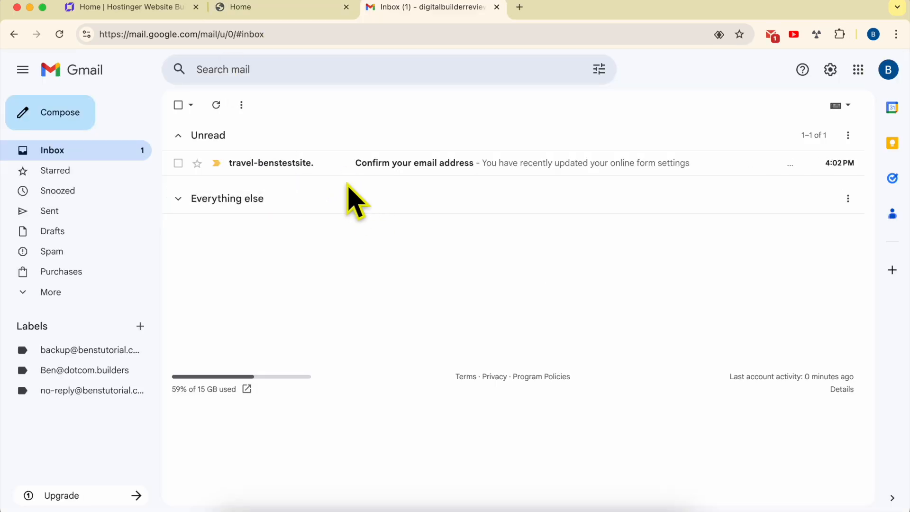
{"action": "left_click", "coordinate": [313, 176]}
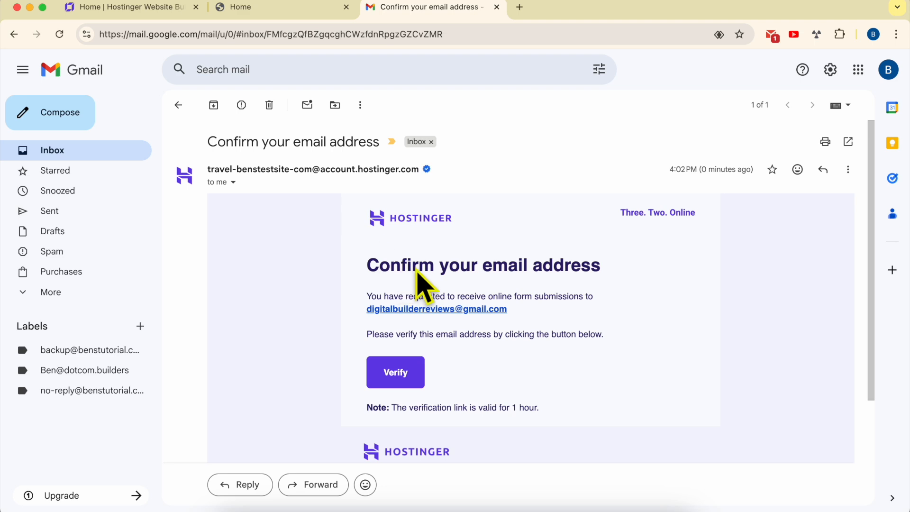
- Check the email verification notice in the website editor's contact form settings and the submitted form on the live site
{"action": "left_click", "coordinate": [154, 7]}
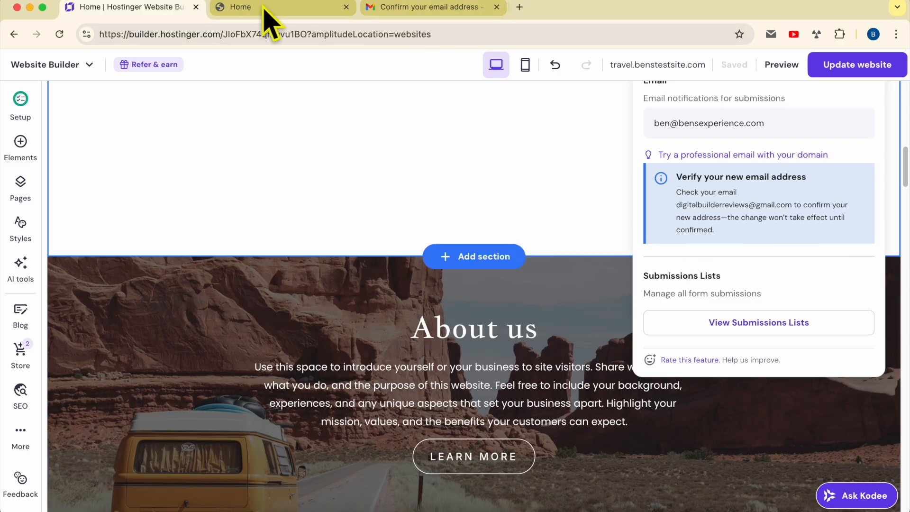
{"action": "left_click", "coordinate": [308, 8]}
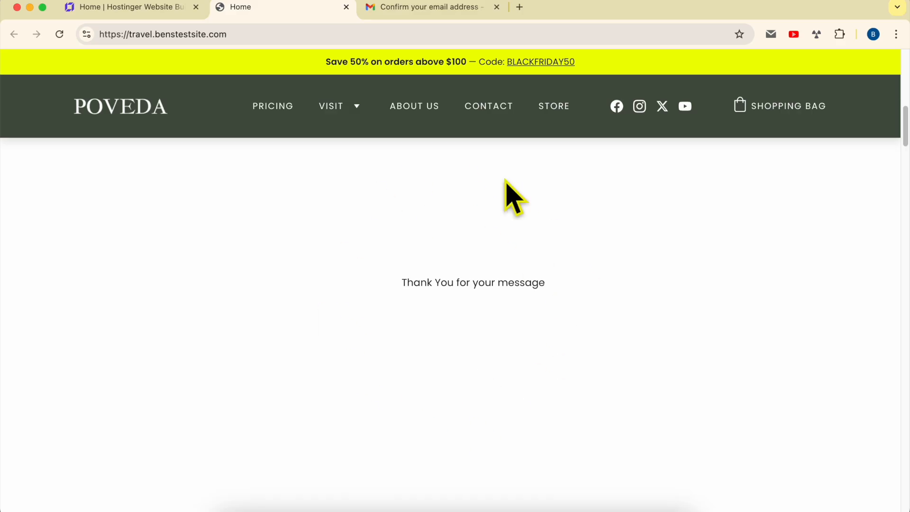
{"action": "left_click", "coordinate": [147, 10]}
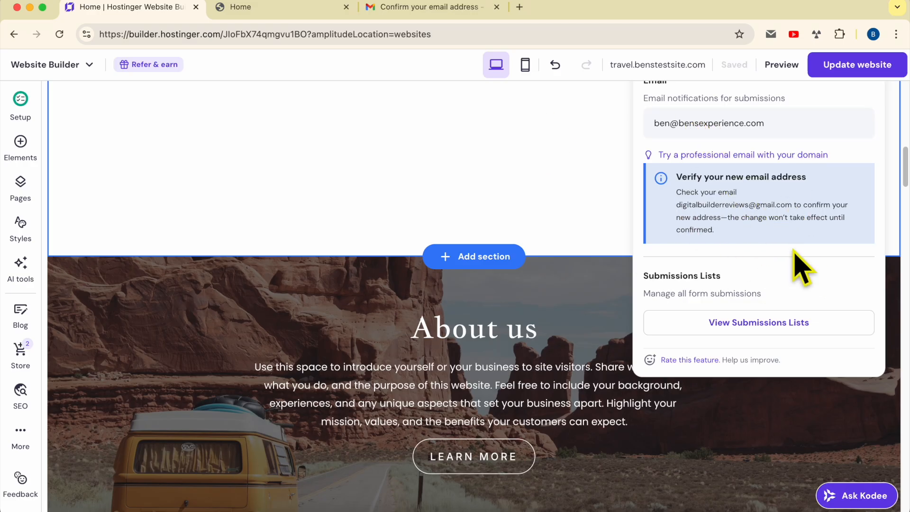
- Switch back to Gmail, verify the form submissions address from the confirmation message, and return home from the verification page
{"action": "left_click", "coordinate": [429, 9]}
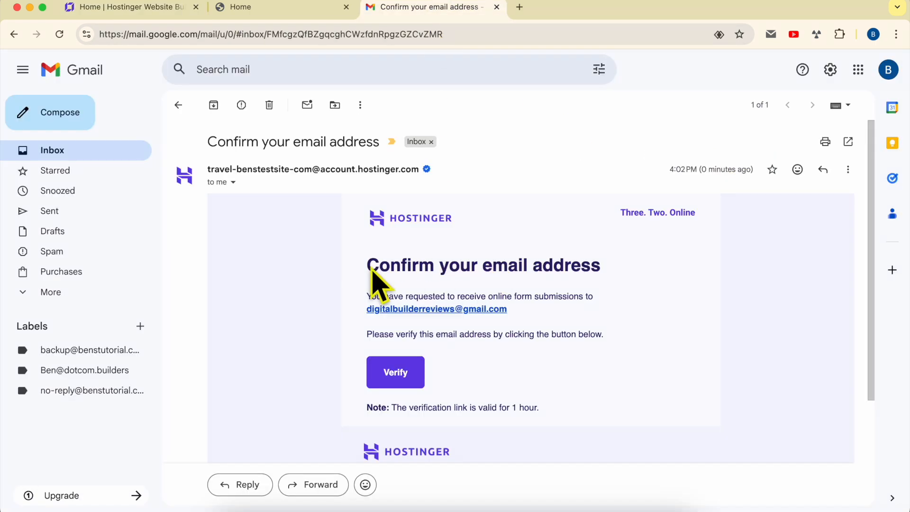
{"action": "left_click_drag", "start_coordinate": [370, 266], "coordinate": [558, 351]}
{"action": "left_click", "coordinate": [393, 378]}
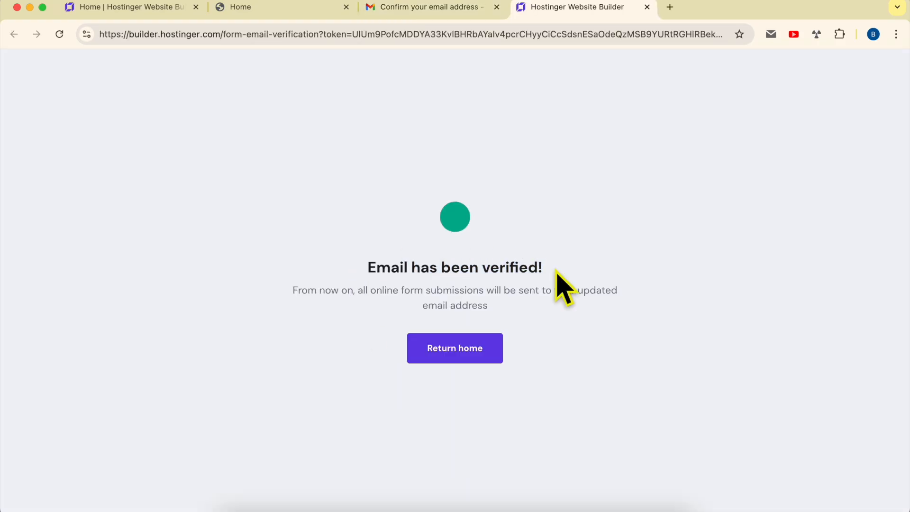
{"action": "left_click_drag", "start_coordinate": [294, 291], "coordinate": [576, 307]}
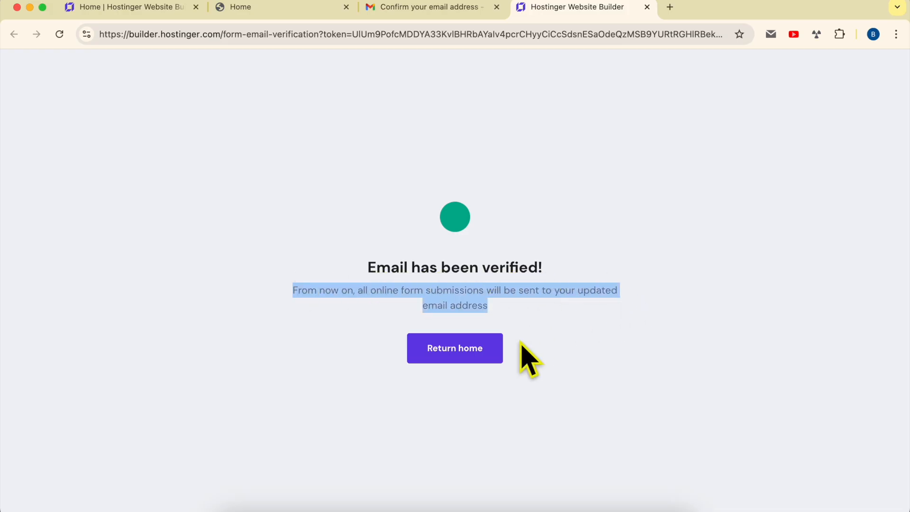
{"action": "left_click", "coordinate": [456, 349]}
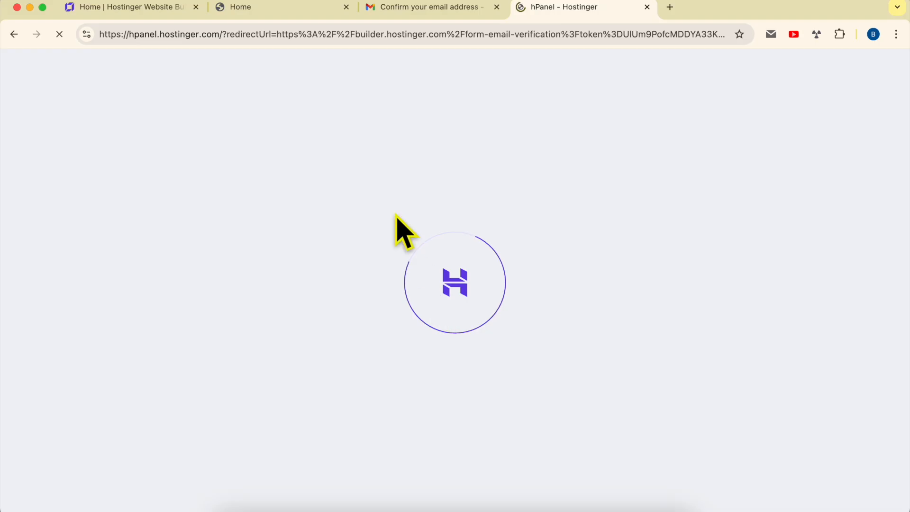
- Reload the website editor and open the CONTACT ME form's general settings to check the email address for submission notifications
{"action": "left_click", "coordinate": [154, 11]}
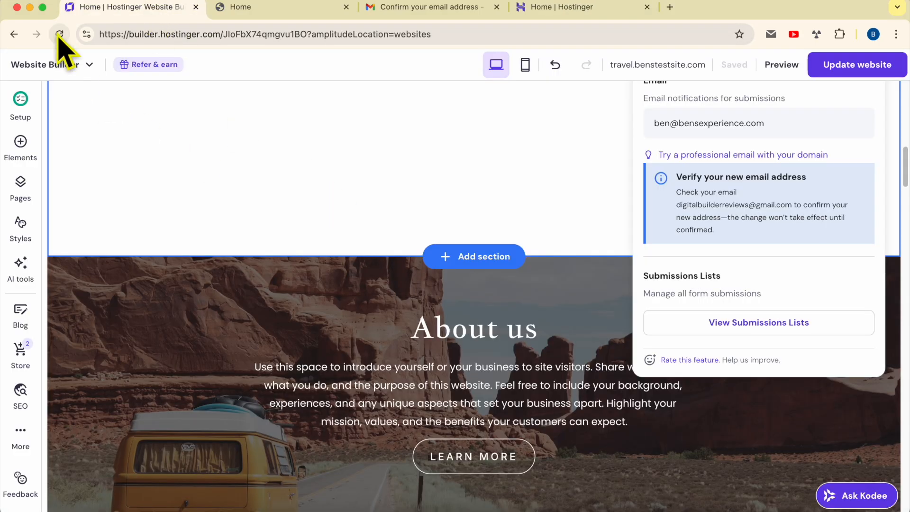
{"action": "left_click", "coordinate": [59, 34]}
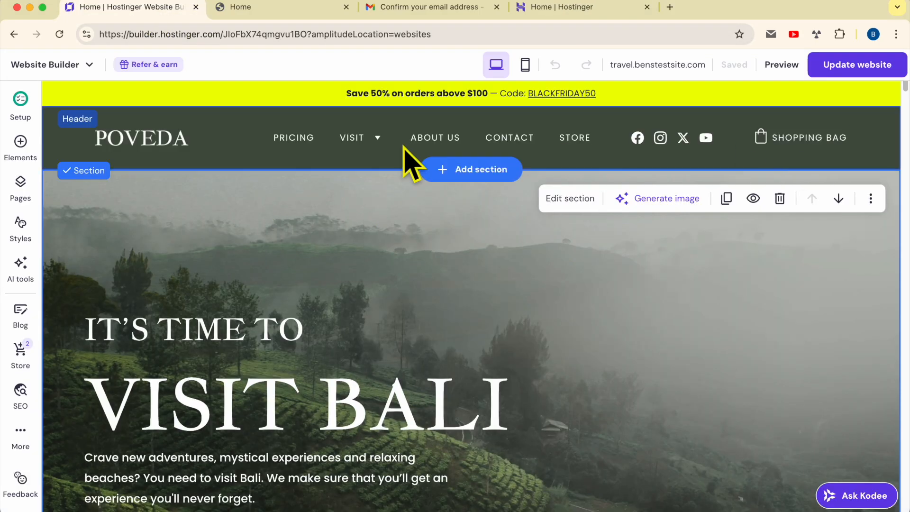
{"action": "mouse_move", "coordinate": [352, 139]}
{"action": "scroll", "coordinate": [403, 242], "scroll_direction": "down", "scroll_amount": 10}
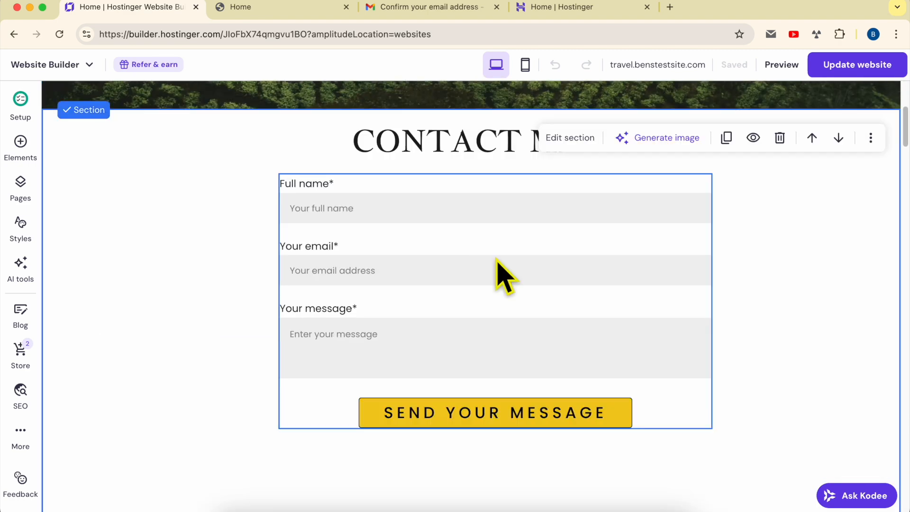
{"action": "left_click", "coordinate": [638, 222]}
{"action": "left_click", "coordinate": [292, 144]}
{"action": "left_click", "coordinate": [335, 204]}
{"action": "left_click", "coordinate": [303, 147]}
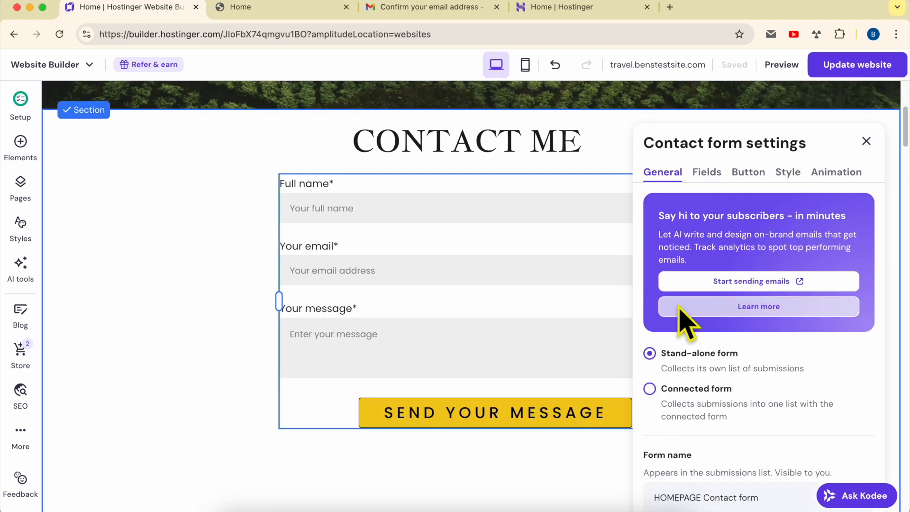
{"action": "scroll", "coordinate": [687, 323], "scroll_direction": "down", "scroll_amount": 3}
{"action": "scroll", "coordinate": [738, 330], "scroll_direction": "down", "scroll_amount": 2}
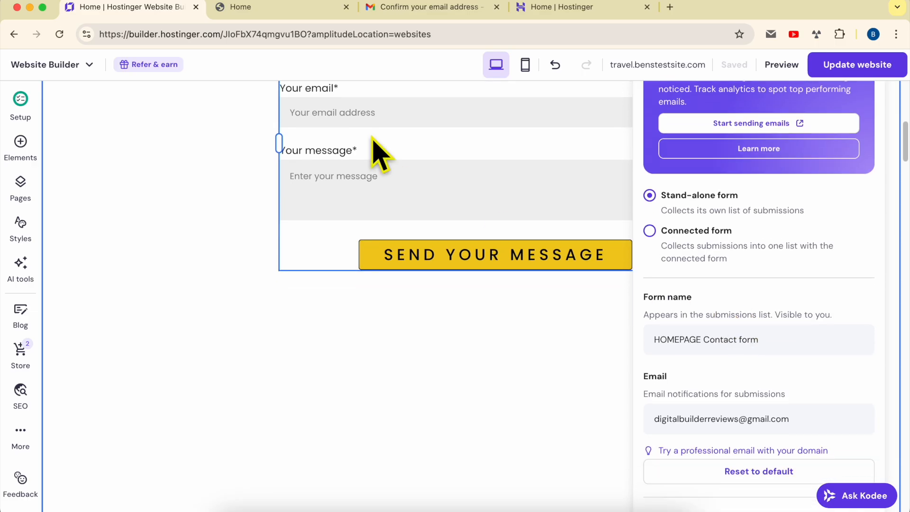
- Reload the live travel site and submit its contact form with a full name, an email address and "my 2nd test message attempt"
{"action": "left_click", "coordinate": [247, 7]}
{"action": "left_click", "coordinate": [59, 34]}
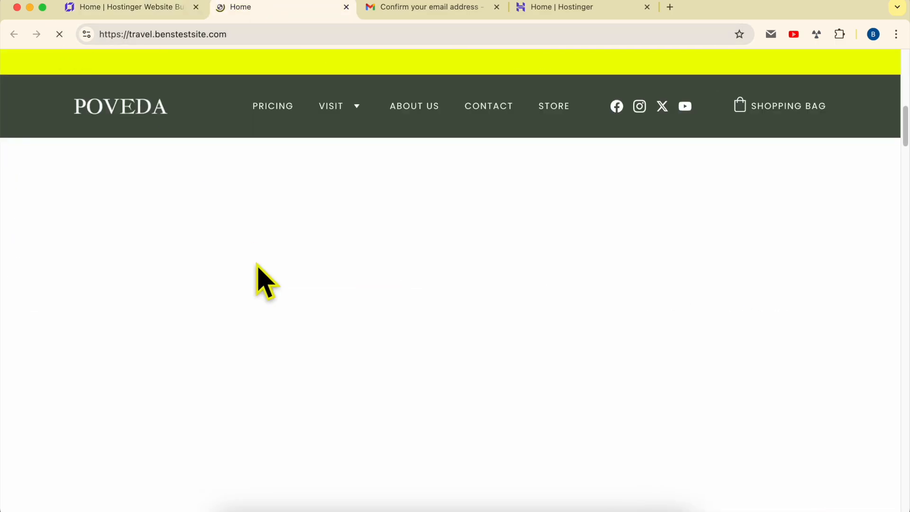
{"action": "left_click", "coordinate": [317, 201]}
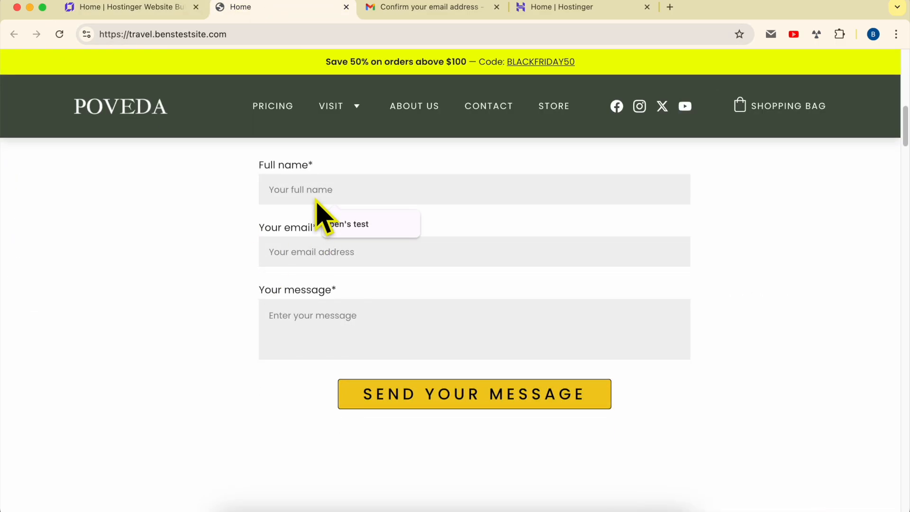
{"action": "type", "text": "2n"}
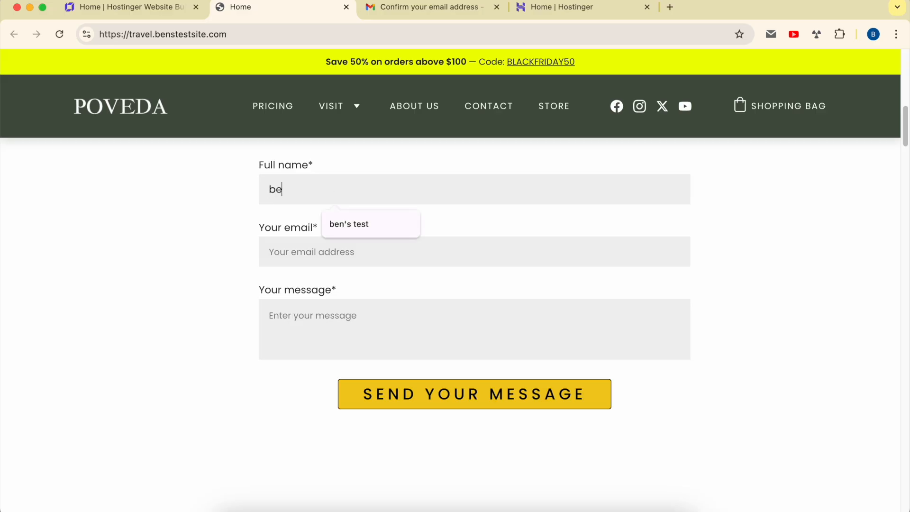
{"action": "key", "text": "Down"}
{"action": "key", "text": "Return"}
{"action": "left_click", "coordinate": [306, 256]}
{"action": "left_click", "coordinate": [339, 289]}
{"action": "left_click", "coordinate": [302, 332]}
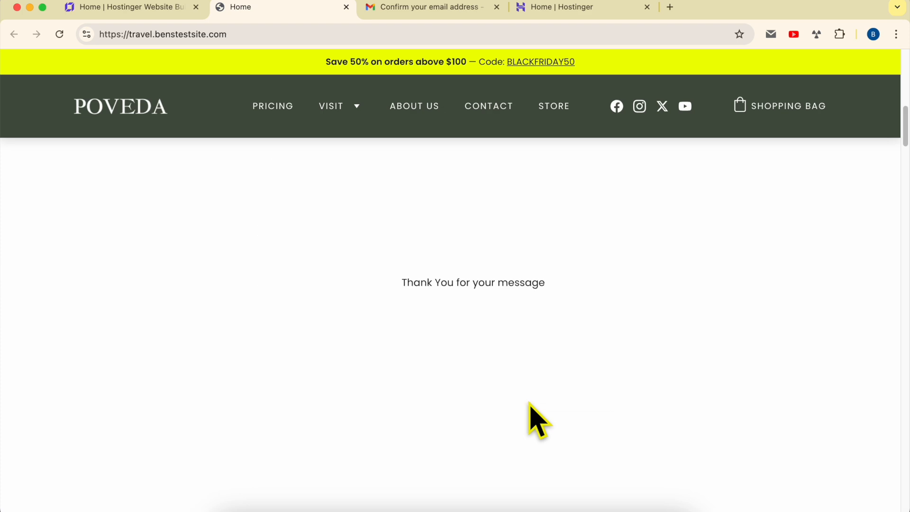
{"action": "left_click_drag", "start_coordinate": [387, 291], "coordinate": [592, 298]}
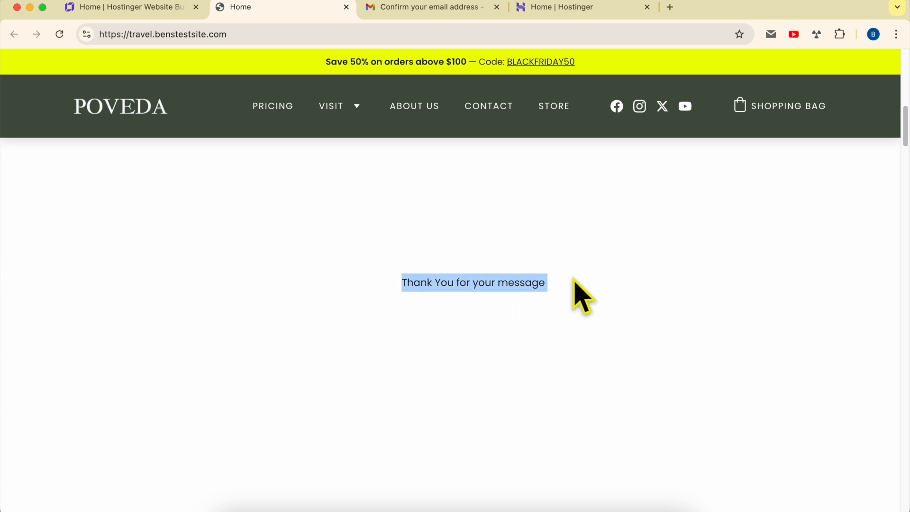
- Switch to Gmail, delete the confirmation message, and open the "You have a new message on your website" email from the refreshed inbox
{"action": "left_click", "coordinate": [434, 8]}
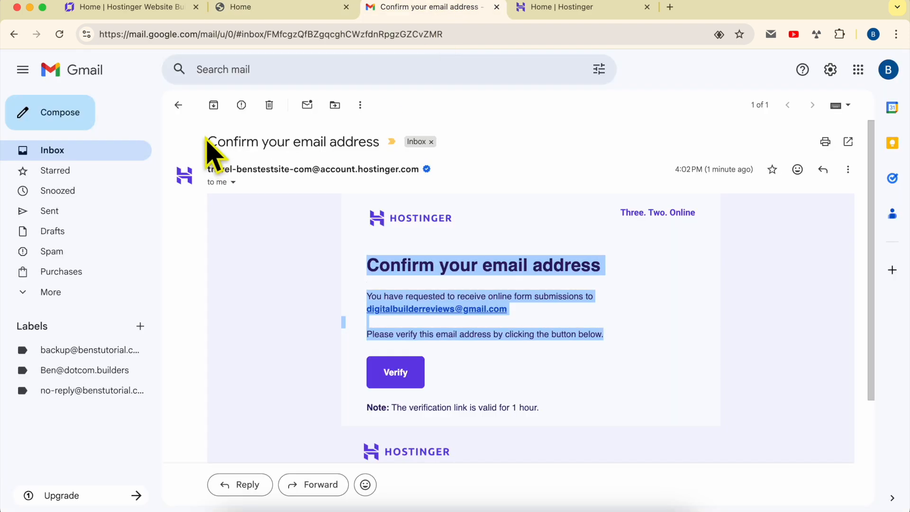
{"action": "left_click", "coordinate": [269, 105]}
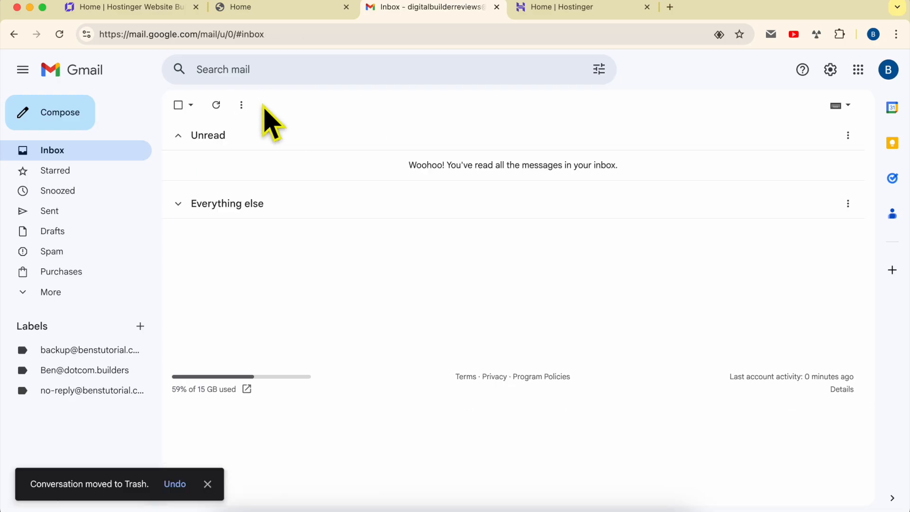
{"action": "left_click", "coordinate": [59, 34]}
{"action": "left_click", "coordinate": [310, 164]}
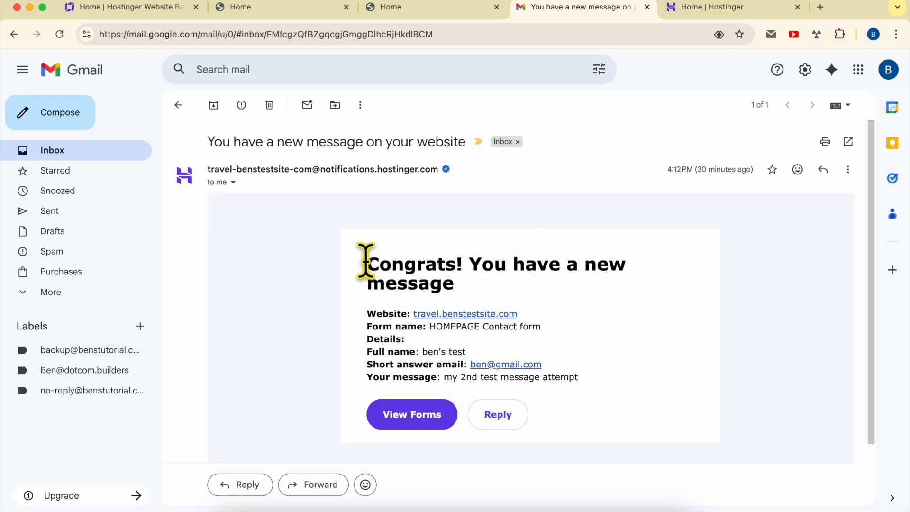
- Review the notification email's heading, website, form name, full name, sender's email address and message text
{"action": "left_click_drag", "start_coordinate": [368, 267], "coordinate": [638, 301]}
{"action": "left_click_drag", "start_coordinate": [379, 313], "coordinate": [534, 329]}
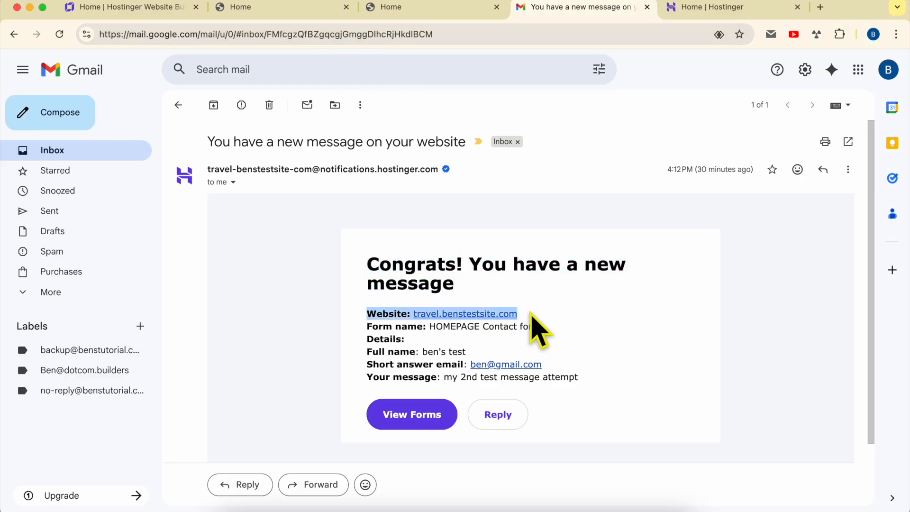
{"action": "triple_click", "coordinate": [386, 326]}
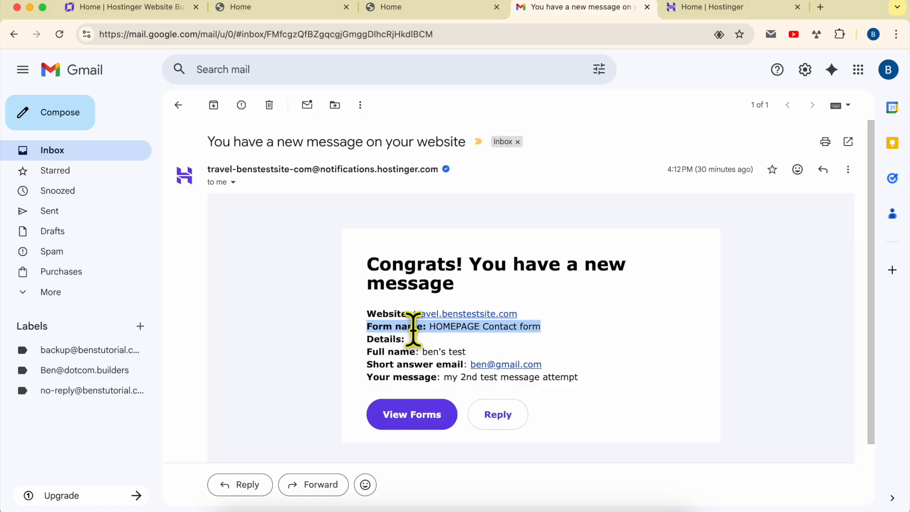
{"action": "double_click", "coordinate": [435, 352]}
{"action": "left_click_drag", "start_coordinate": [435, 352], "coordinate": [482, 383]}
{"action": "left_click_drag", "start_coordinate": [552, 366], "coordinate": [470, 365]}
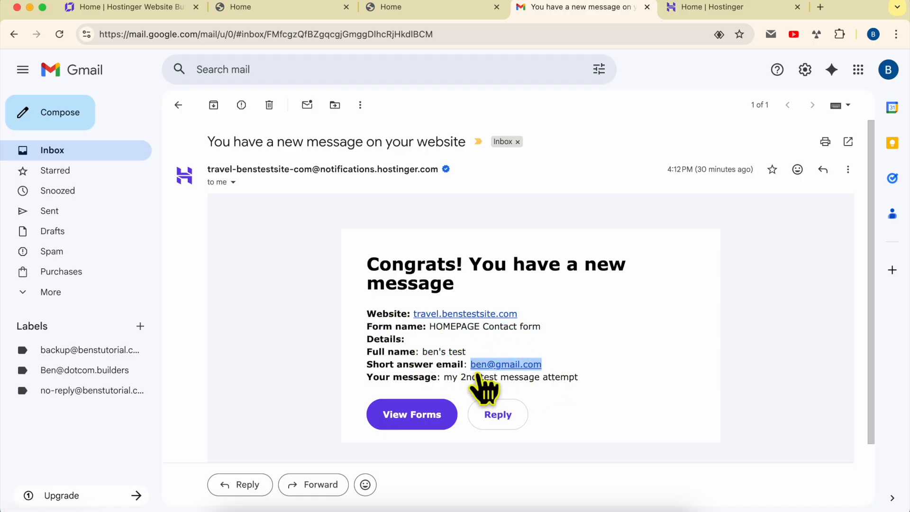
{"action": "left_click_drag", "start_coordinate": [595, 386], "coordinate": [441, 386]}
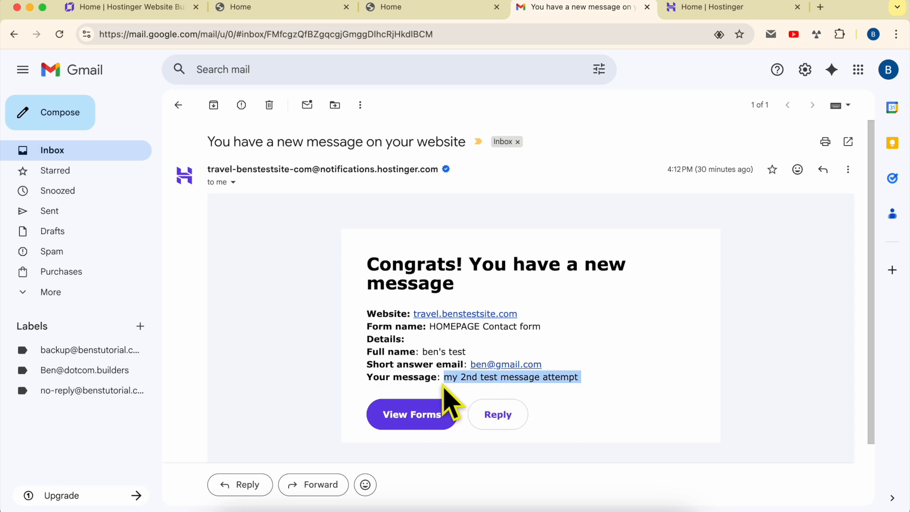
{"action": "left_click", "coordinate": [559, 402]}
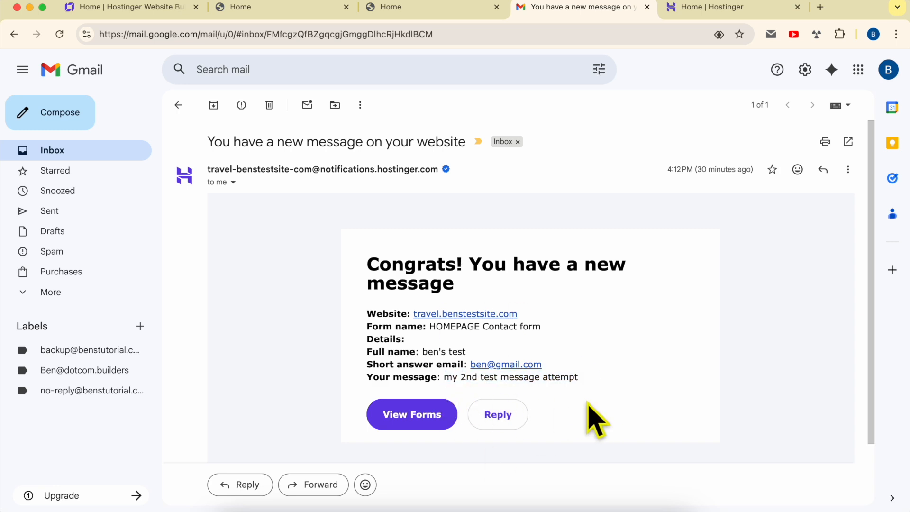
{"action": "left_click_drag", "start_coordinate": [593, 431], "coordinate": [363, 268]}
{"action": "left_click", "coordinate": [364, 271]}
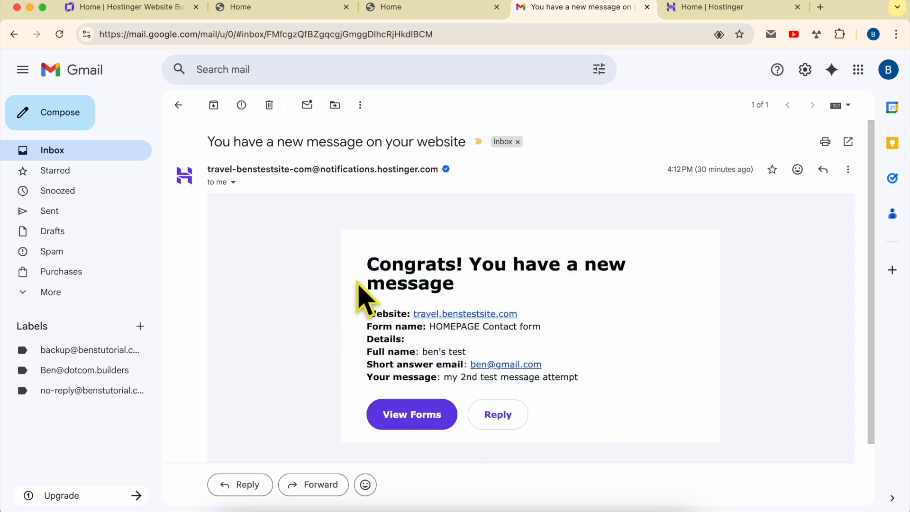